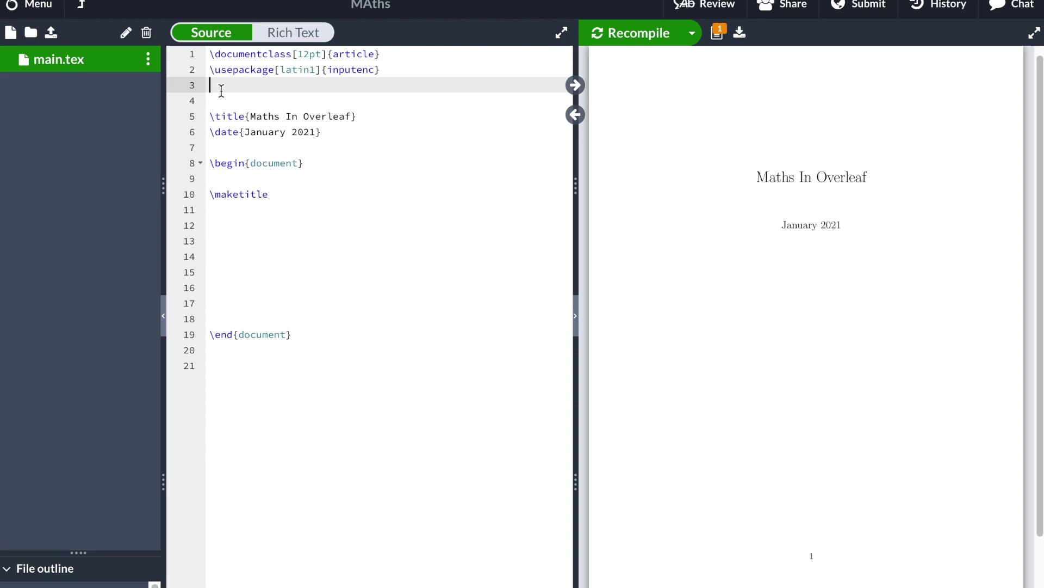
Load the amsmath package with \usepackage{amsmath} on line 3 of the preamble
{"action": "type", "text": "\\u"}
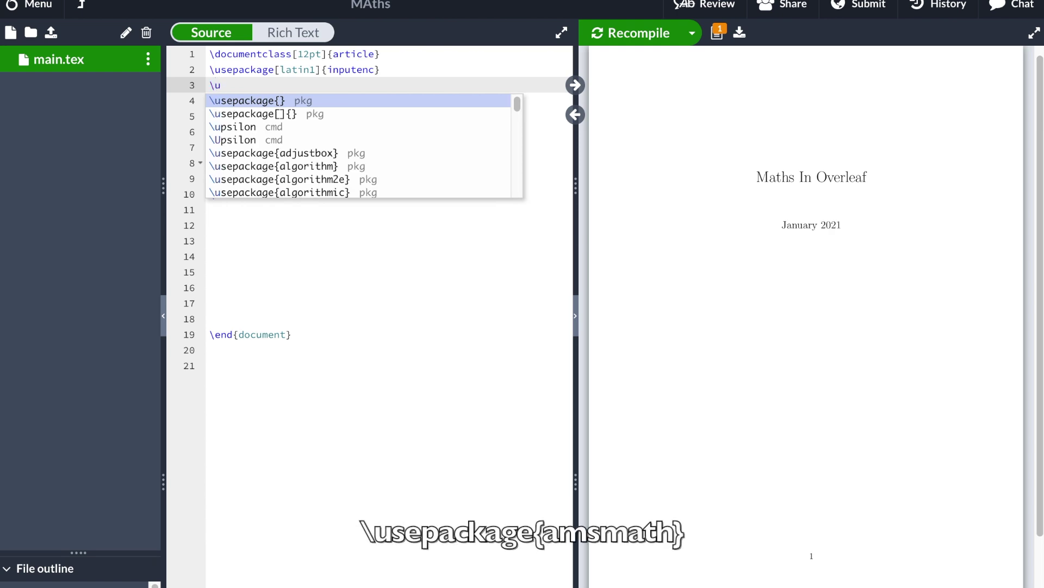
{"action": "type", "text": "se"}
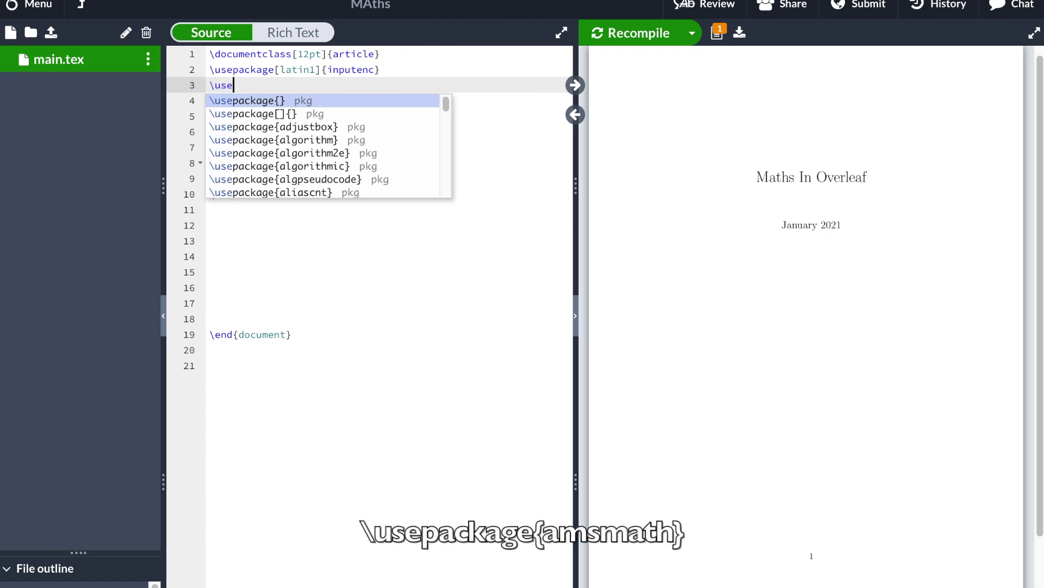
{"action": "type", "text": "package{amsmath"}
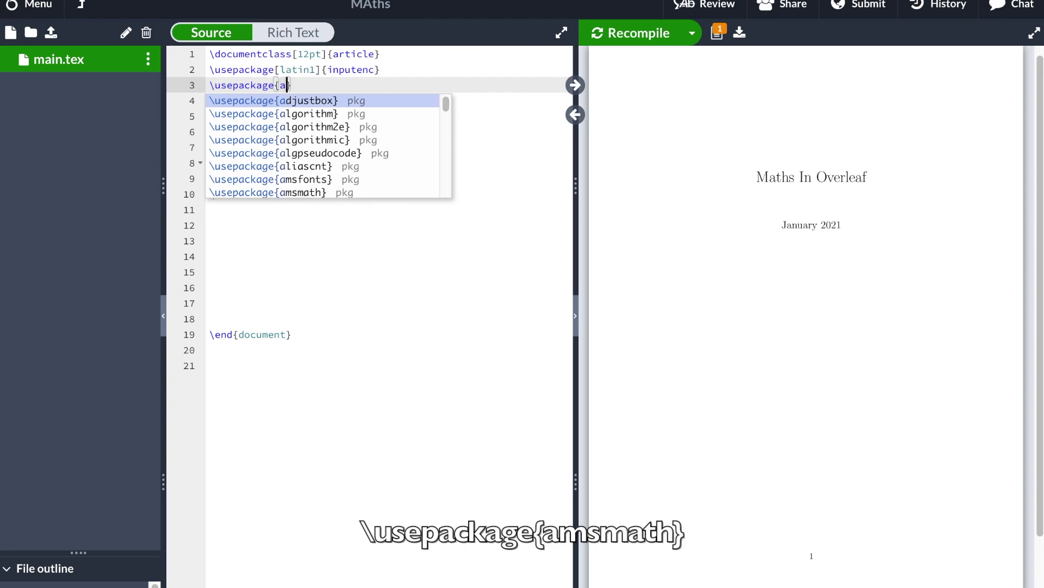
{"action": "type", "text": "}"}
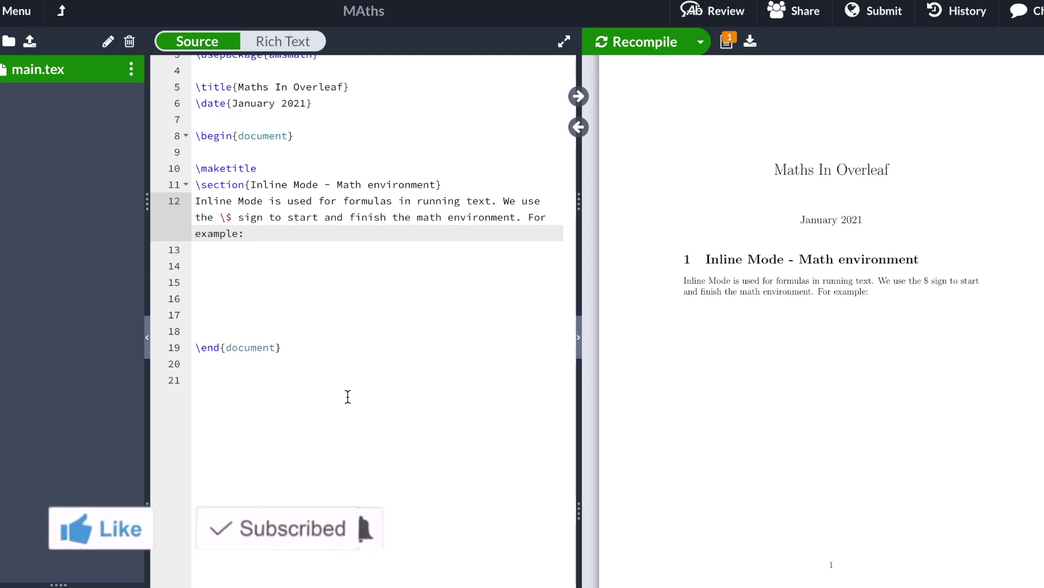
Write the inline formula $2+2=4$ after 'example:' and recompile to preview it
{"action": "type", "text": "$"}
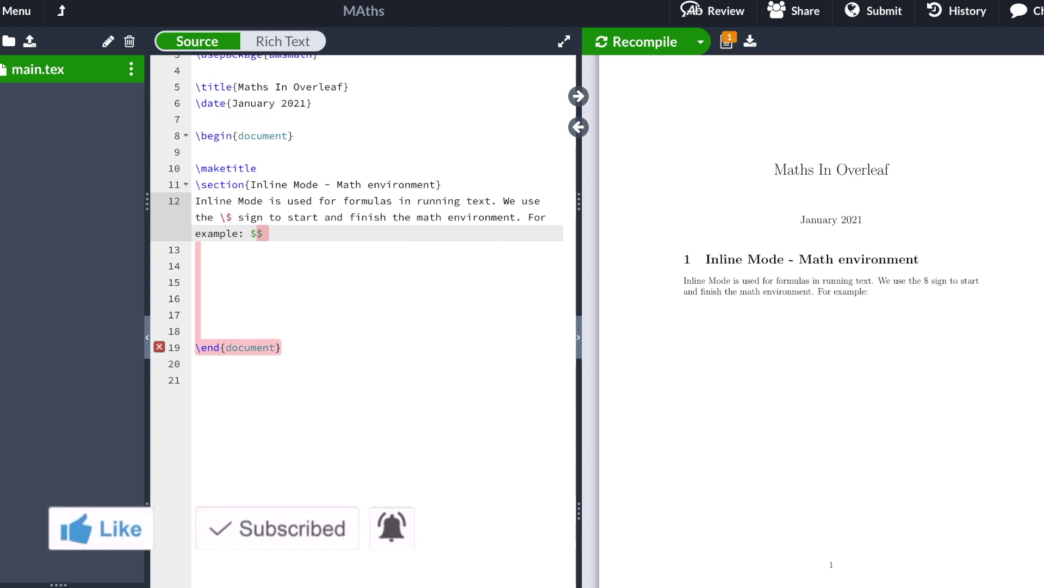
{"action": "type", "text": "2+2=4"}
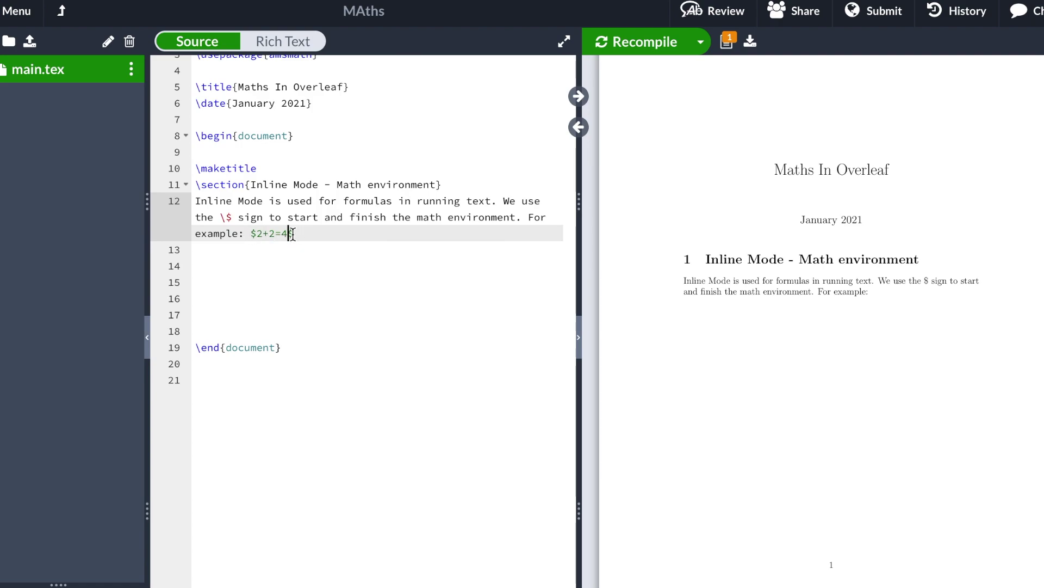
{"action": "left_click", "coordinate": [625, 48]}
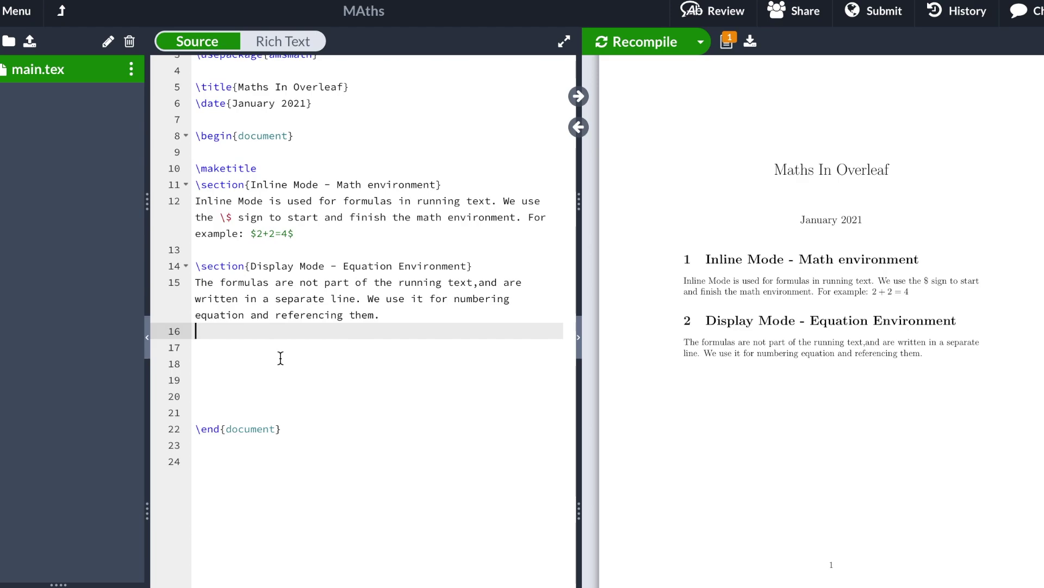
Add an equation environment holding 2+2=4, recompile to show equation (1), and delete the spare line
{"action": "type", "text": "\begin{equ"}
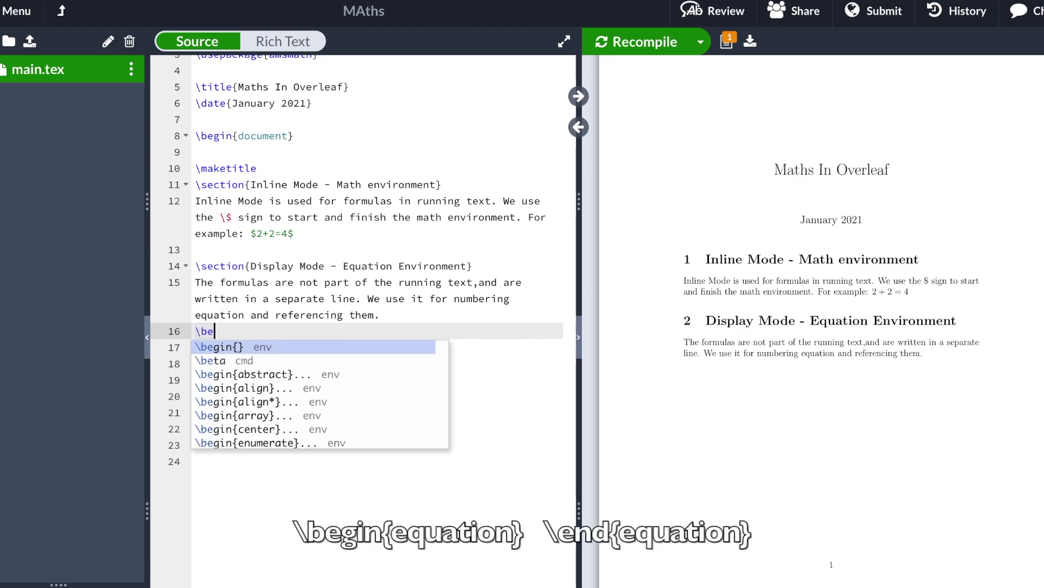
{"action": "type", "text": "ation"}
{"action": "key", "text": "Return"}
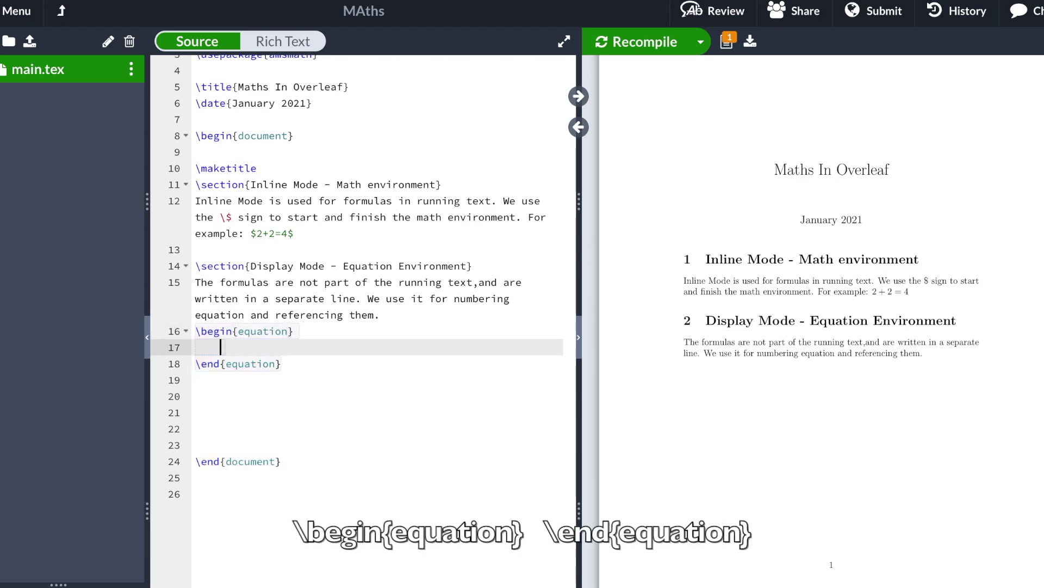
{"action": "type", "text": "2+2=4"}
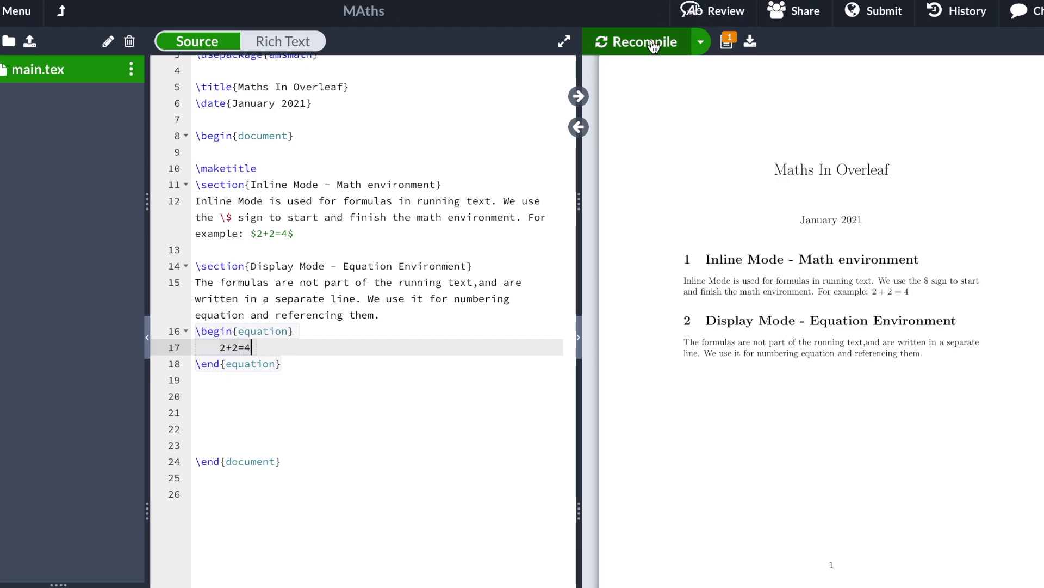
{"action": "left_click", "coordinate": [652, 45]}
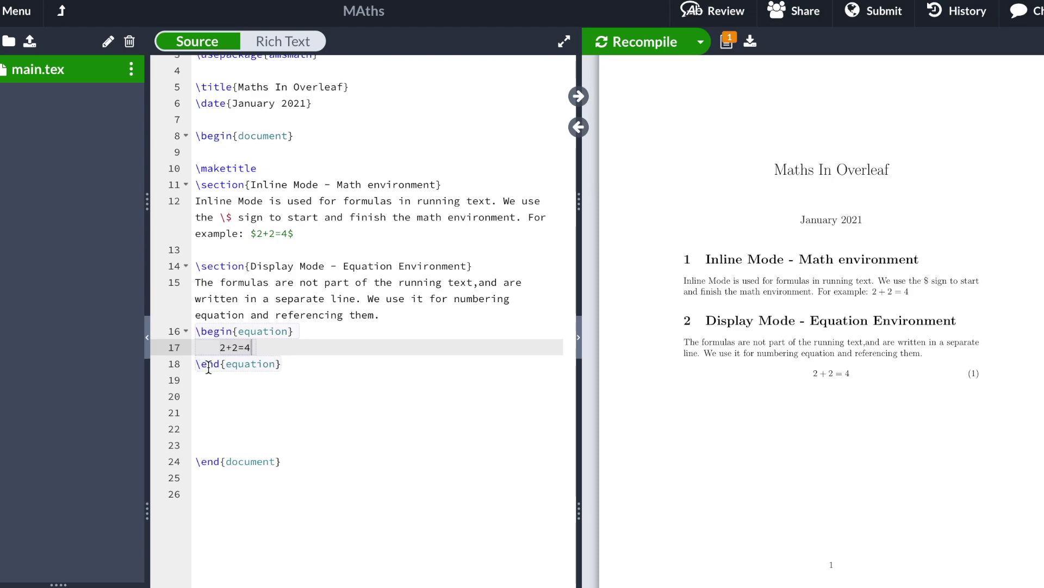
{"action": "left_click", "coordinate": [223, 384]}
{"action": "key", "text": "Delete"}
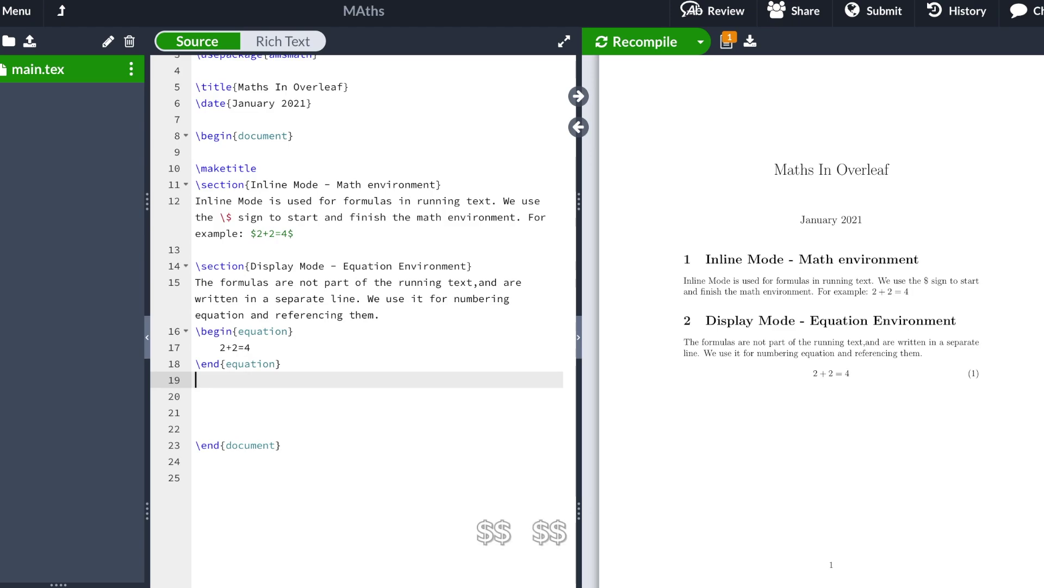
Add the unnumbered display $$2+2=4$$ below the equation and recompile
{"action": "type", "text": "$$"}
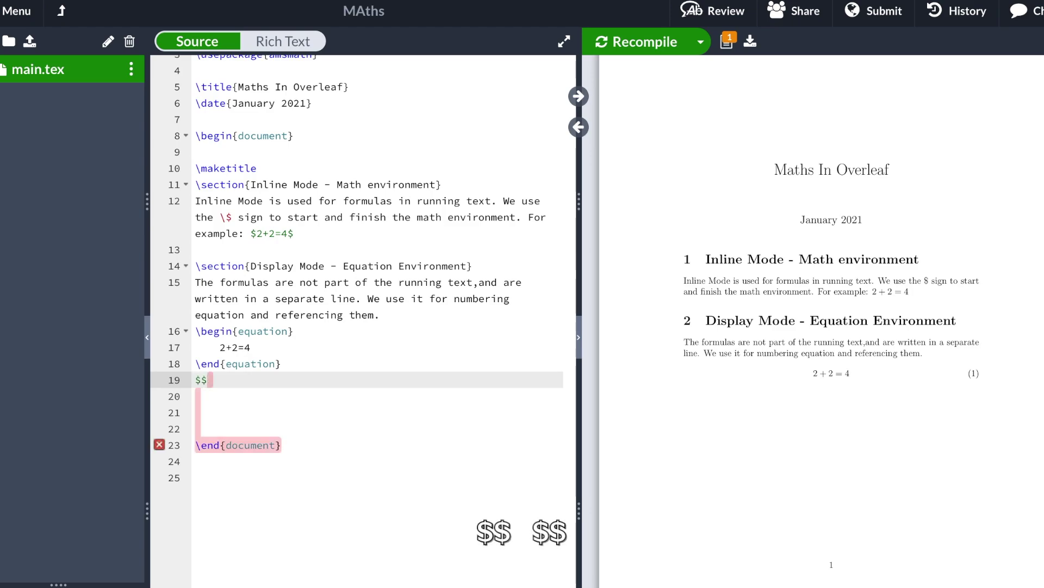
{"action": "type", "text": "2+2=4"}
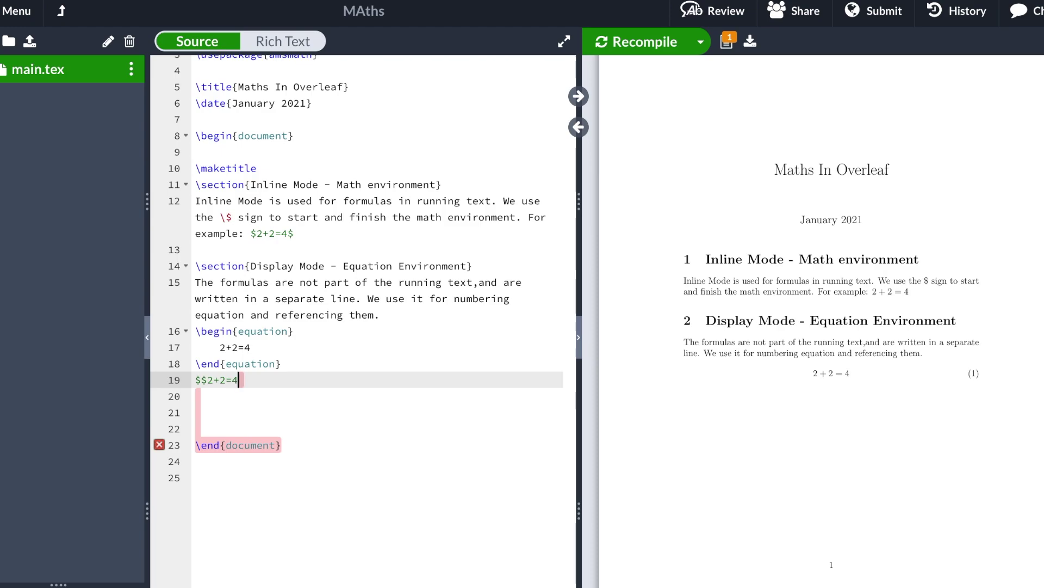
{"action": "type", "text": "$$"}
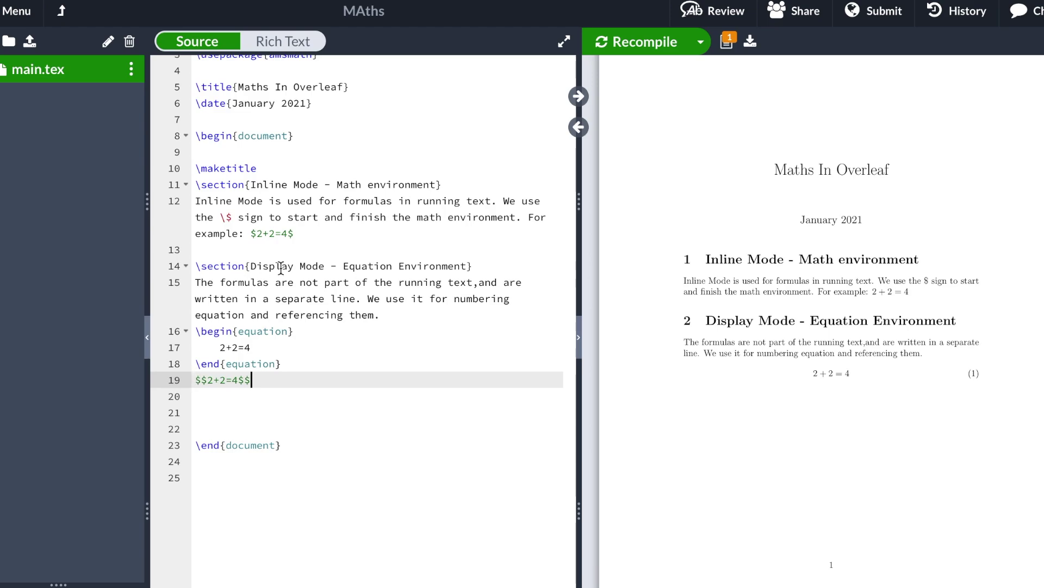
{"action": "left_click", "coordinate": [634, 47]}
{"action": "key", "text": "Return"}
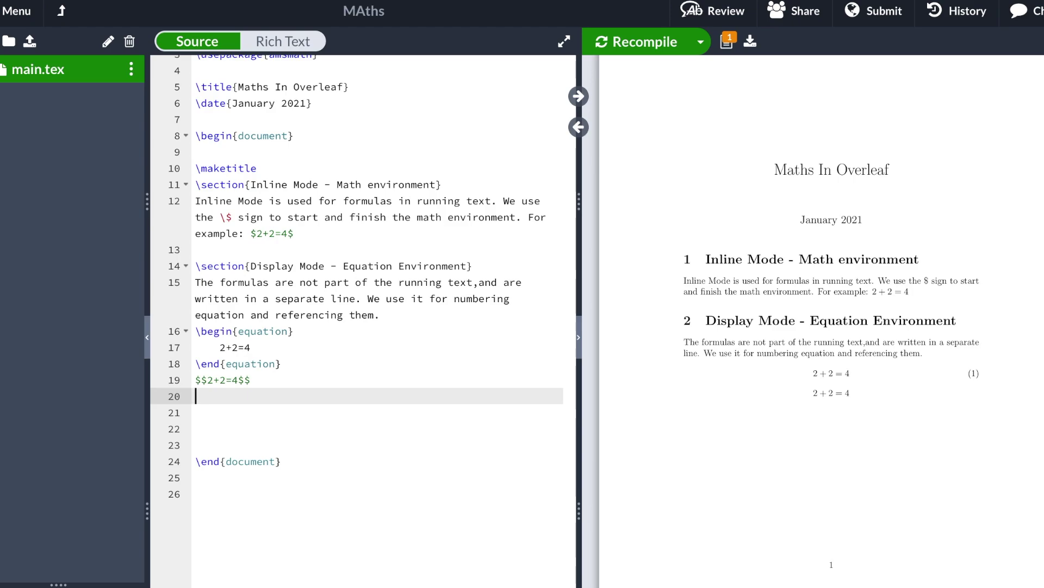
Add the bracket-delimited display \[2+2=4\] and recompile the PDF
{"action": "type", "text": "\\"}
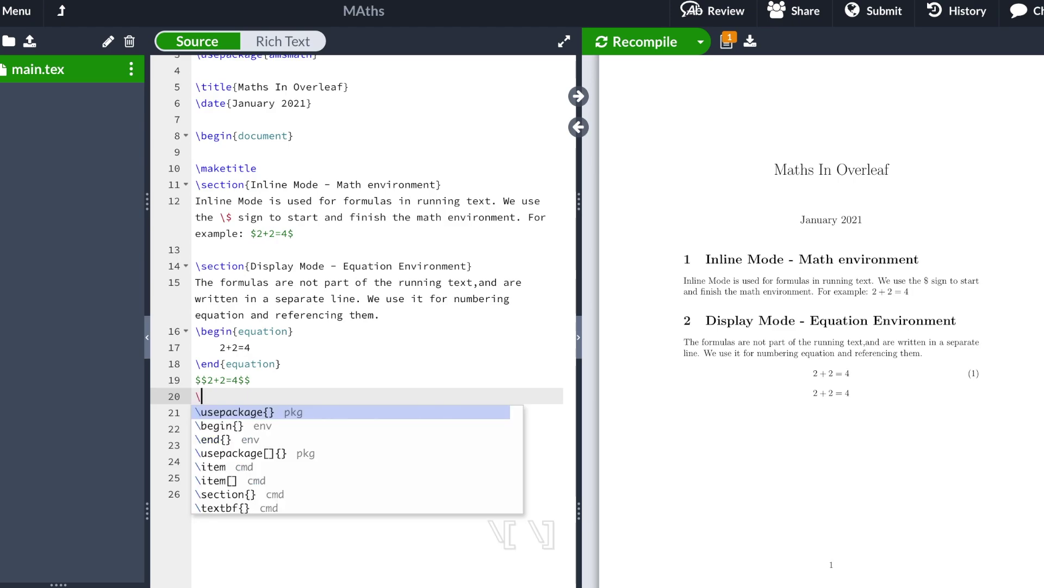
{"action": "type", "text": "[2+2=4\\]"}
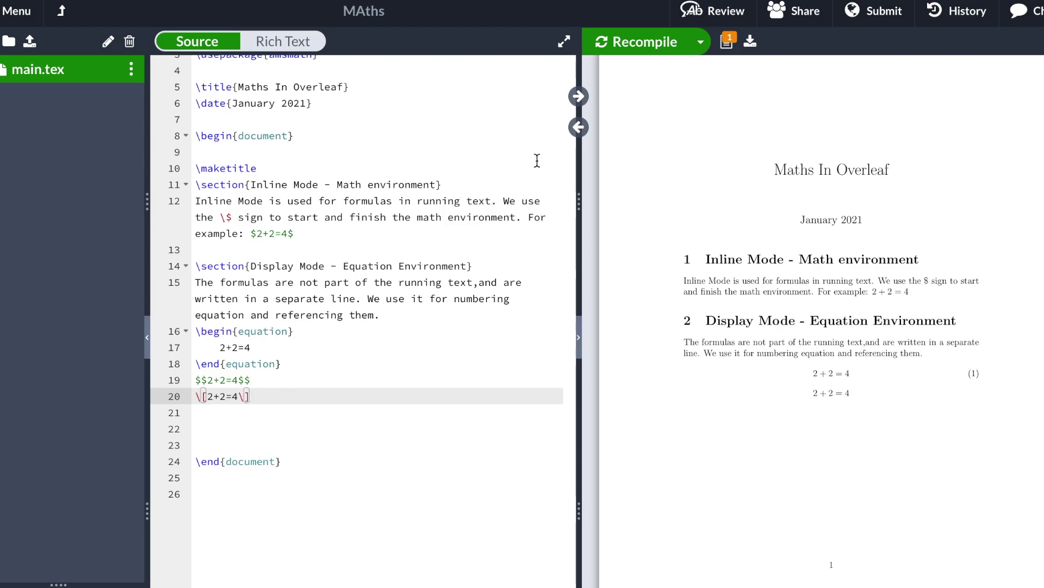
{"action": "left_click", "coordinate": [653, 40]}
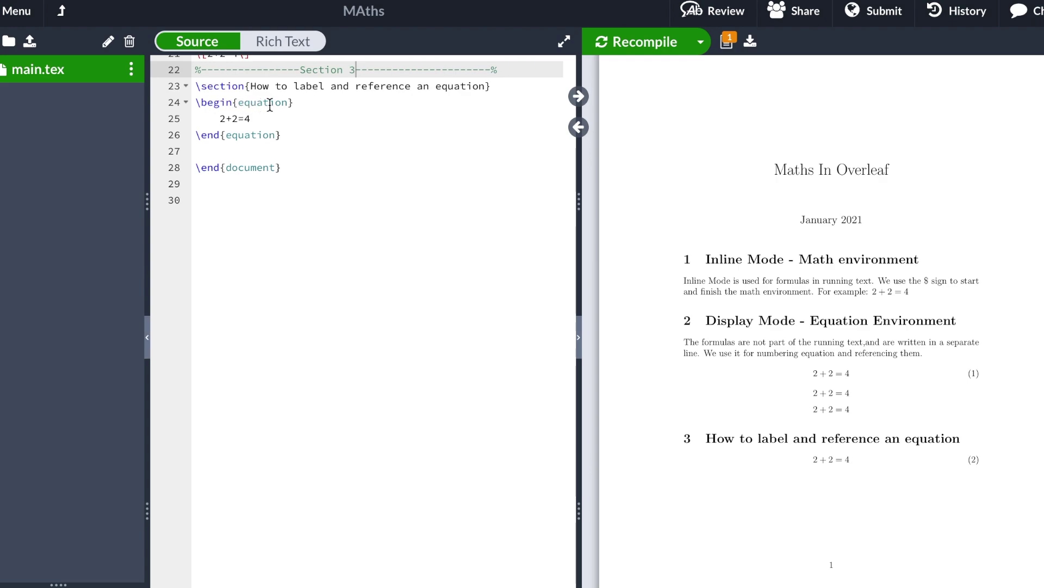
Give the section 3 equation the label \label{2}
{"action": "left_click", "coordinate": [296, 103]}
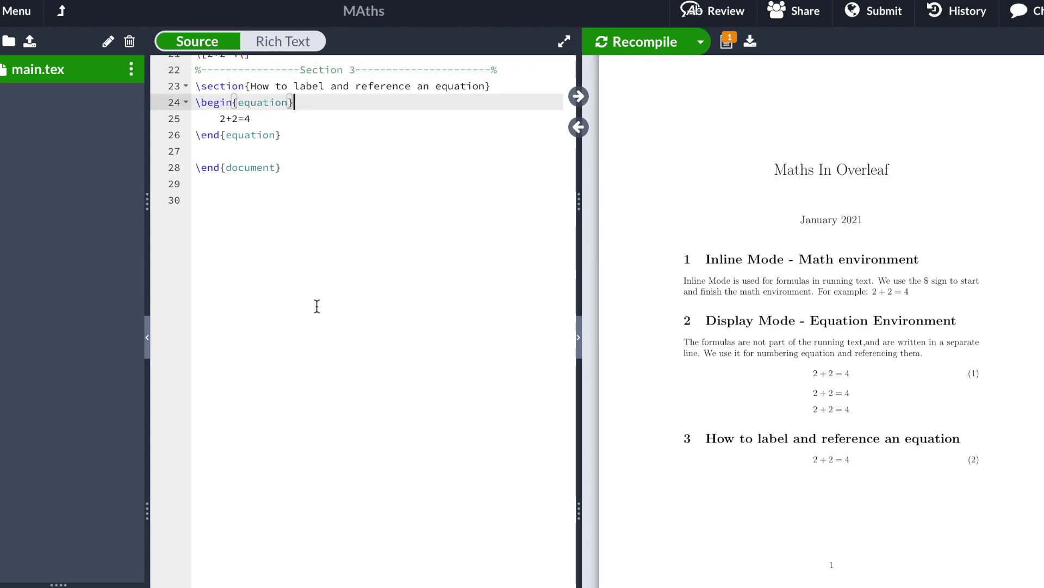
{"action": "type", "text": "\\"}
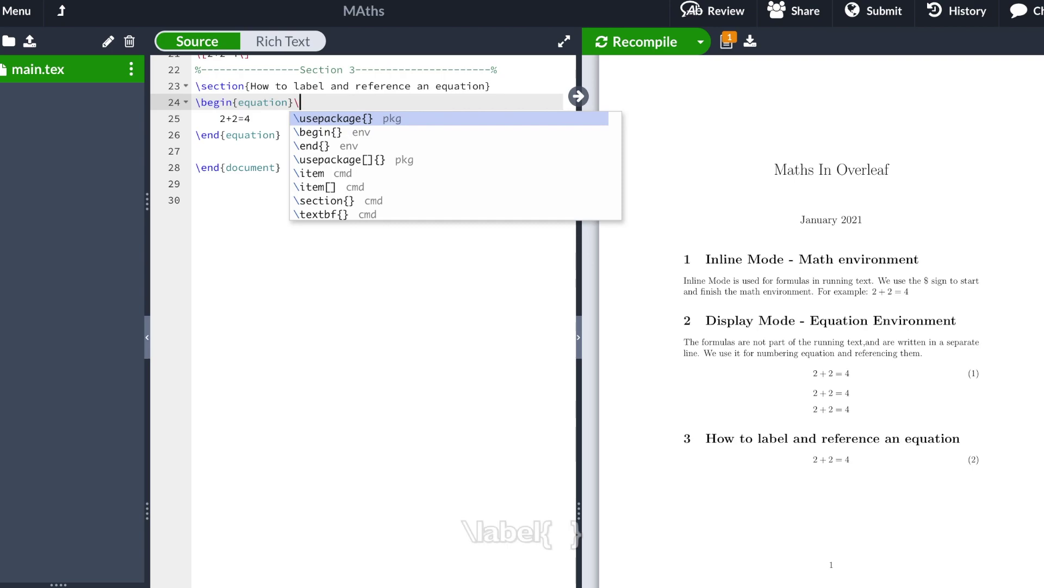
{"action": "type", "text": "label{"}
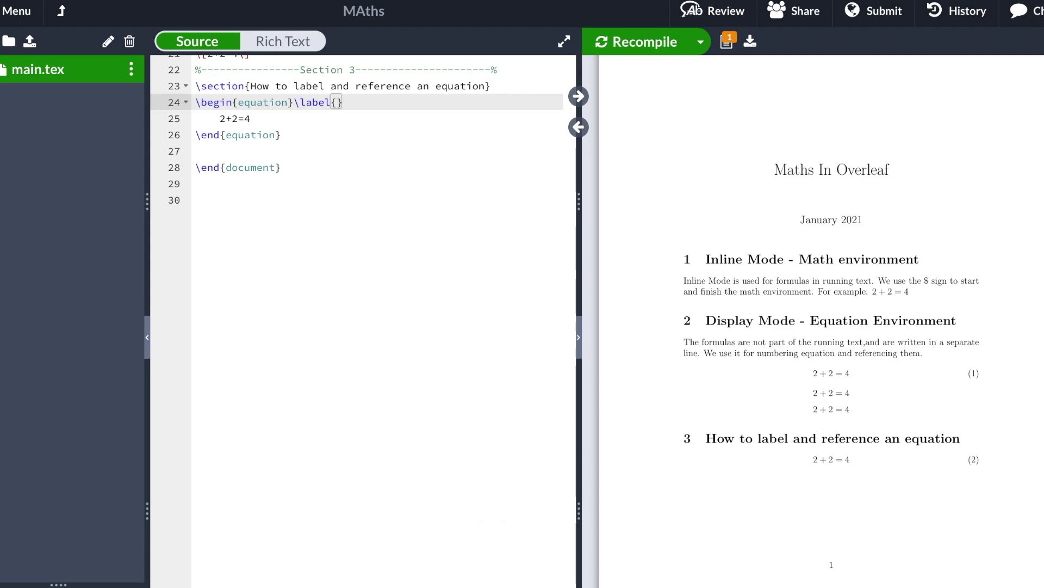
{"action": "type", "text": "2"}
Write 'As we can see in equation (\ref{2})' below the equation and recompile
{"action": "left_click", "coordinate": [213, 150]}
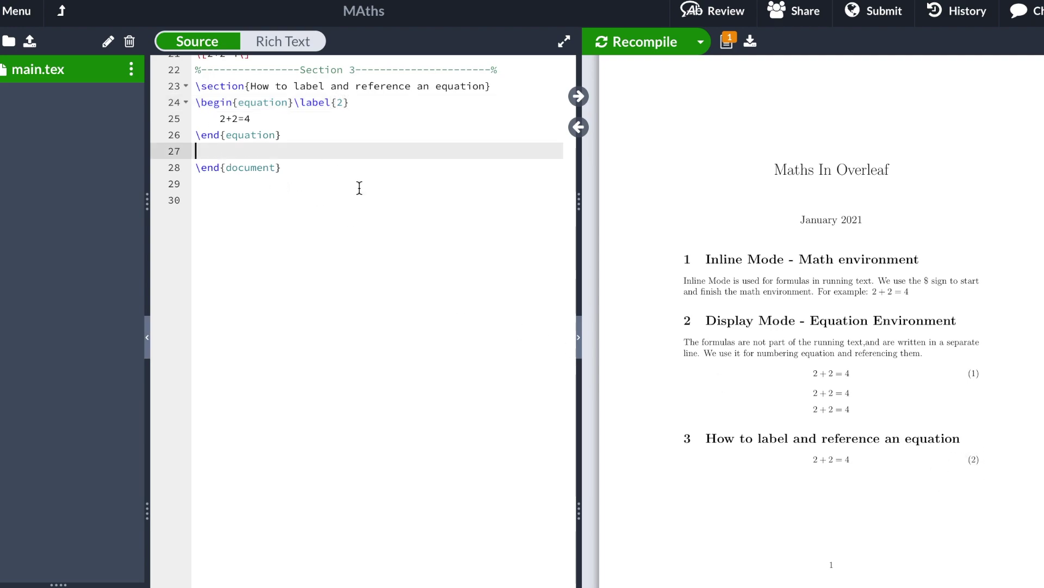
{"action": "type", "text": "As"}
{"action": "key", "text": "BackSpace"}
{"action": "key", "text": "BackSpace"}
{"action": "type", "text": "As we can see in equat"}
{"action": "type", "text": "ion"}
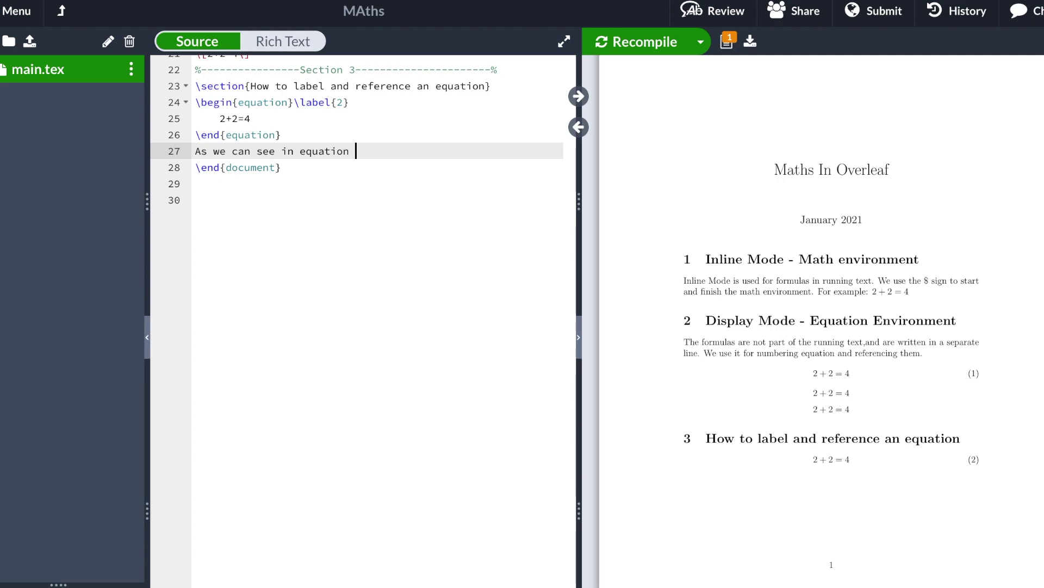
{"action": "type", "text": " (\\"}
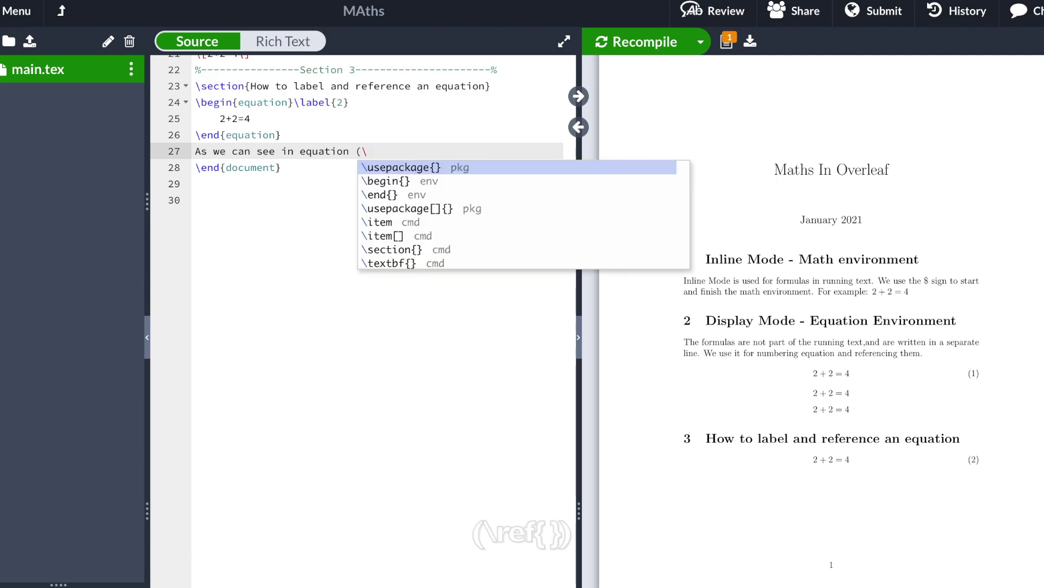
{"action": "type", "text": "re"}
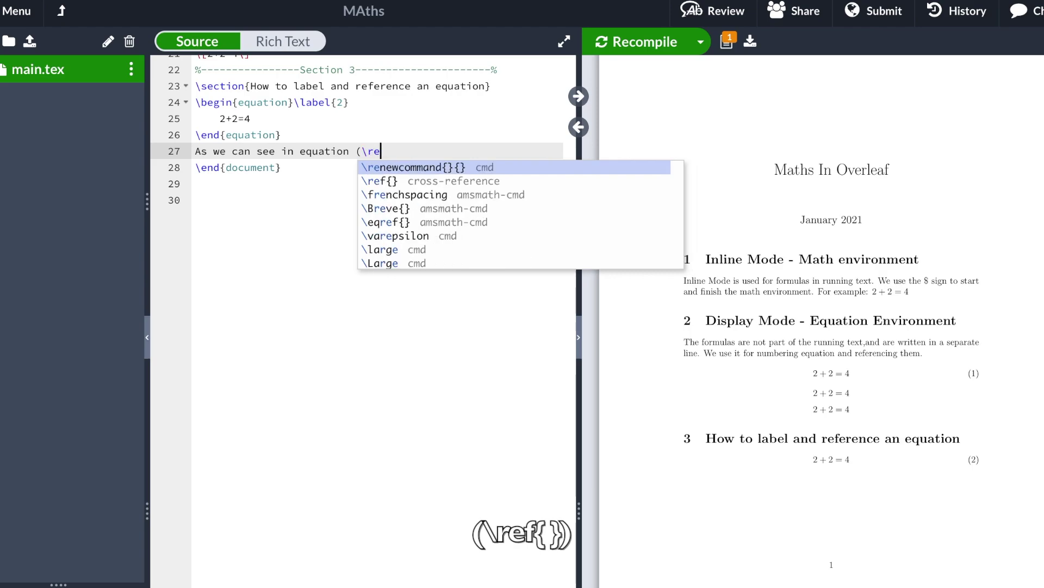
{"action": "type", "text": "f{"}
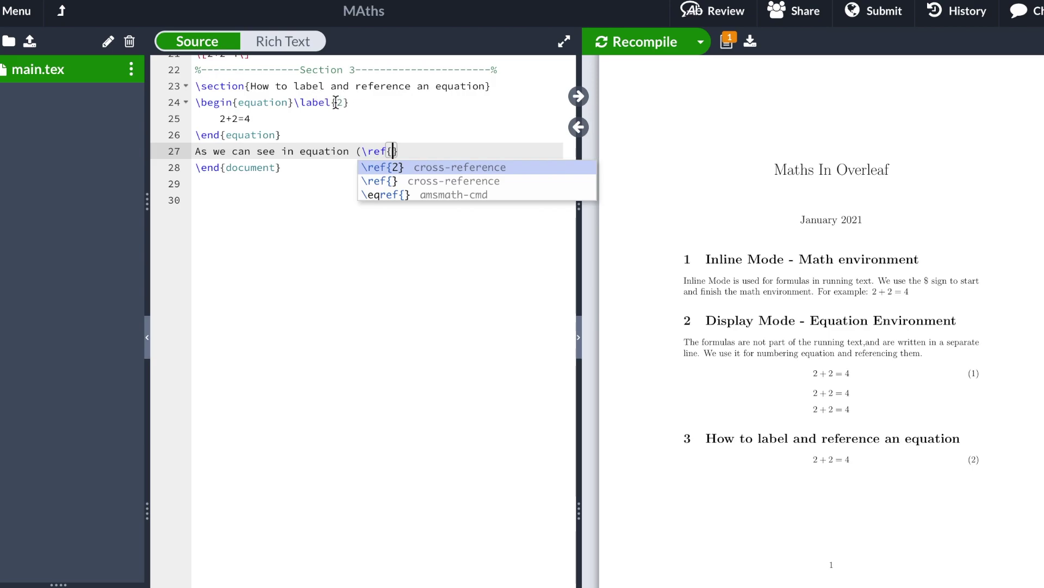
{"action": "type", "text": "2"}
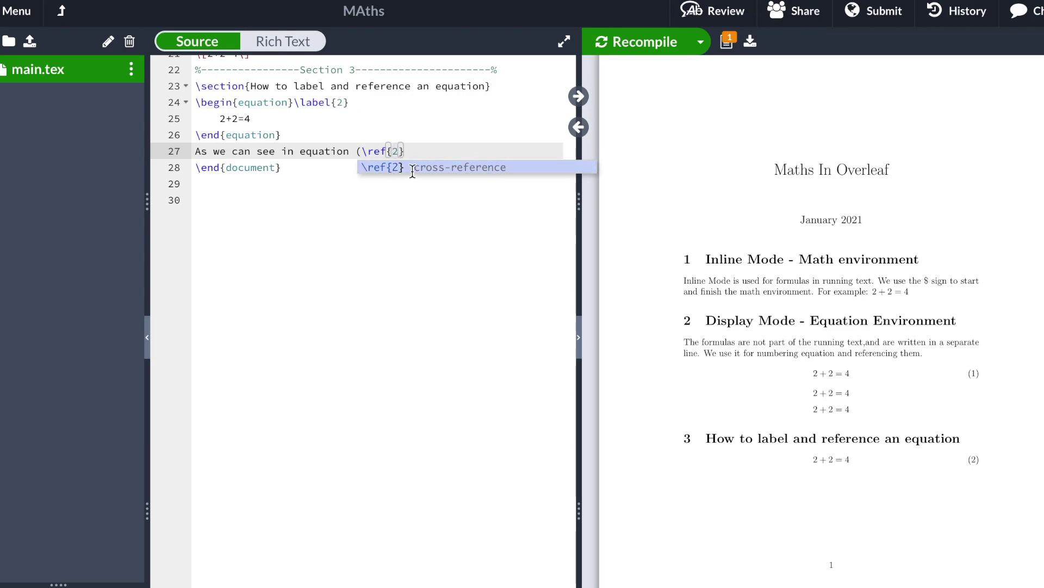
{"action": "left_click", "coordinate": [430, 149]}
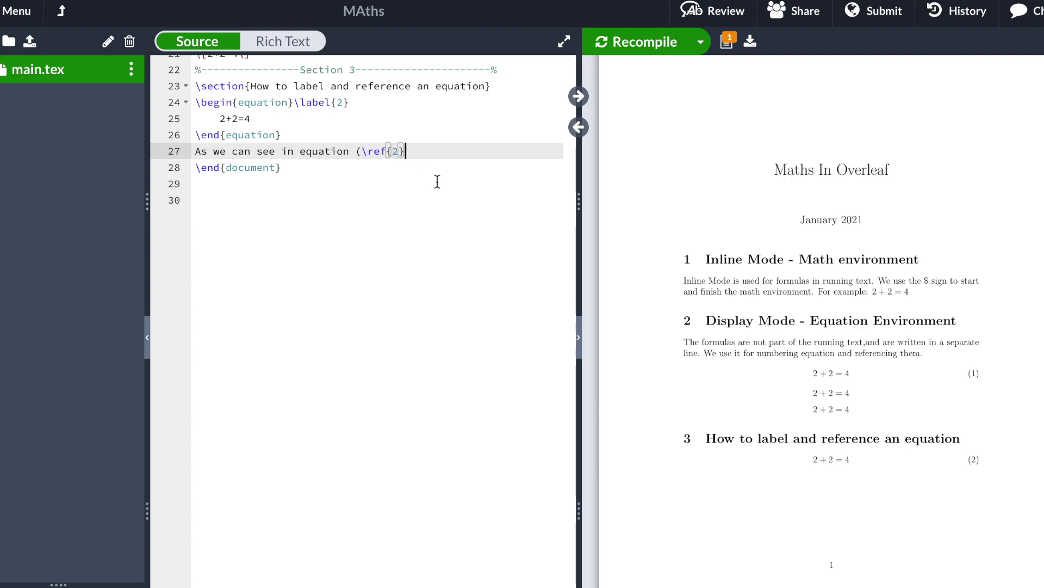
{"action": "type", "text": ")"}
{"action": "left_click", "coordinate": [631, 50]}
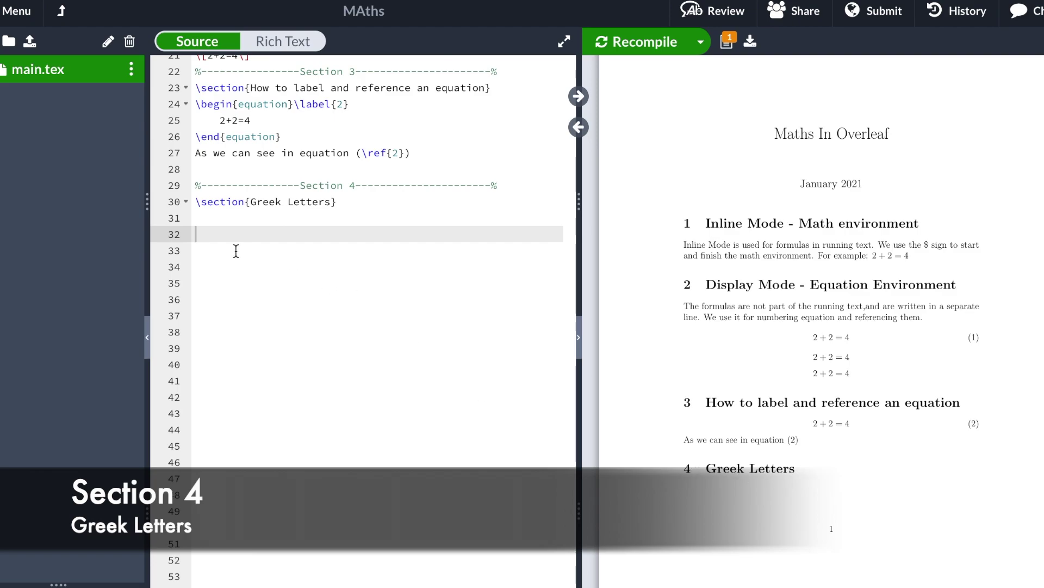
List $\gamma$ , $\theta$, $\alpha$ under the Greek Letters heading and recompile
{"action": "left_click", "coordinate": [216, 221]}
{"action": "key", "text": "Return"}
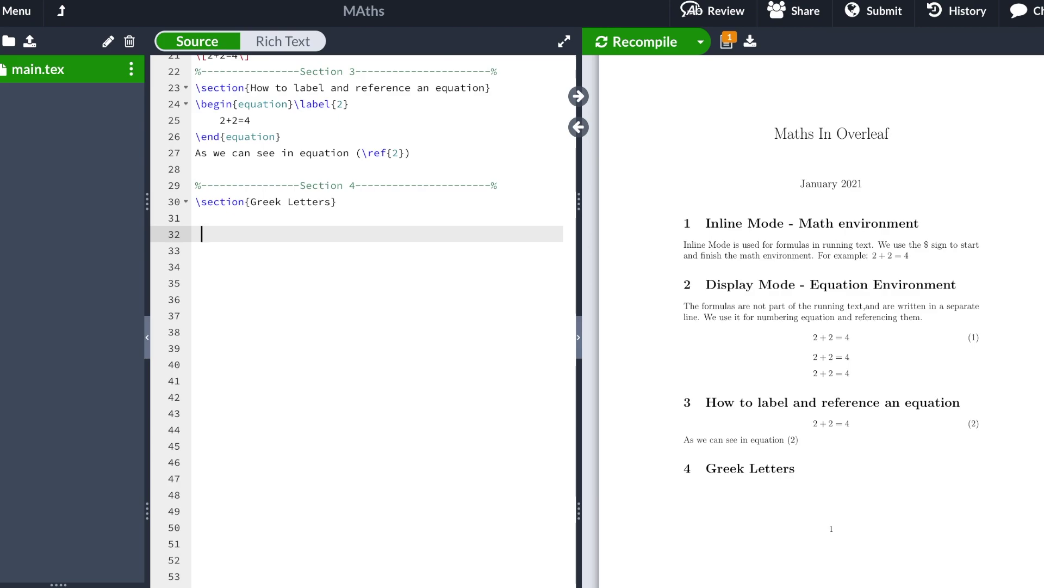
{"action": "type", "text": "$"}
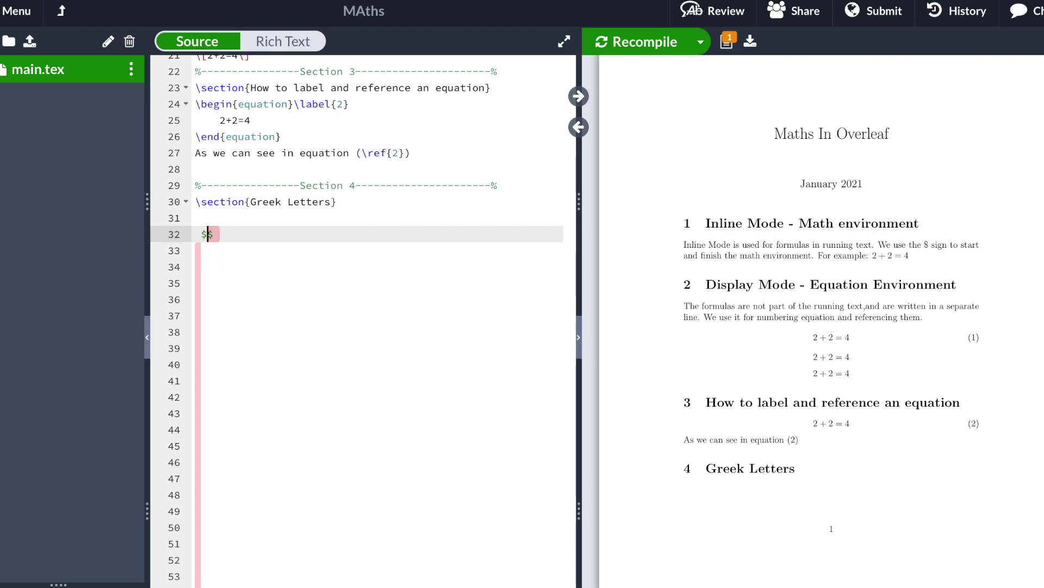
{"action": "type", "text": "\\"}
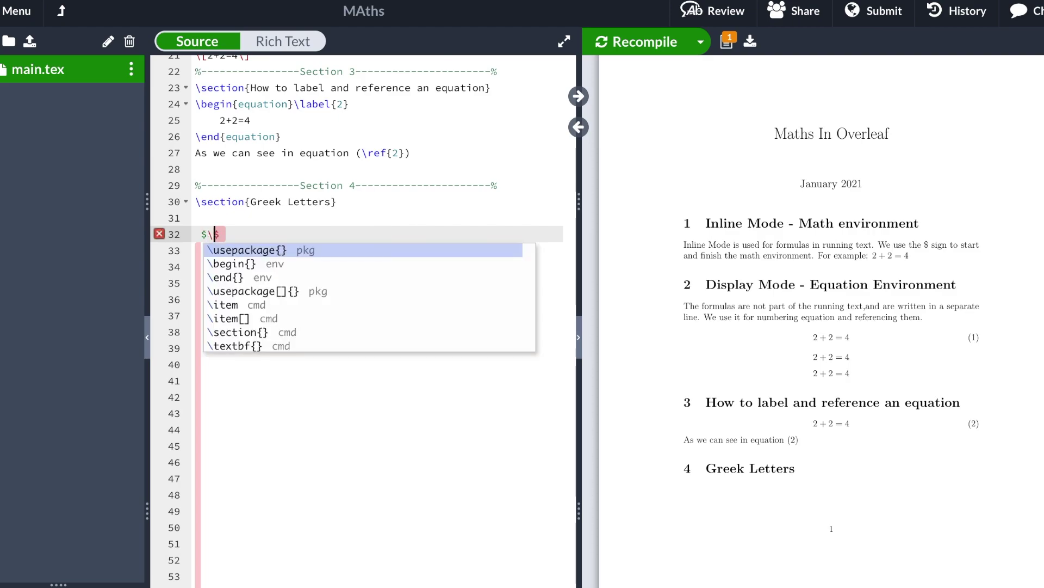
{"action": "type", "text": "gamma"}
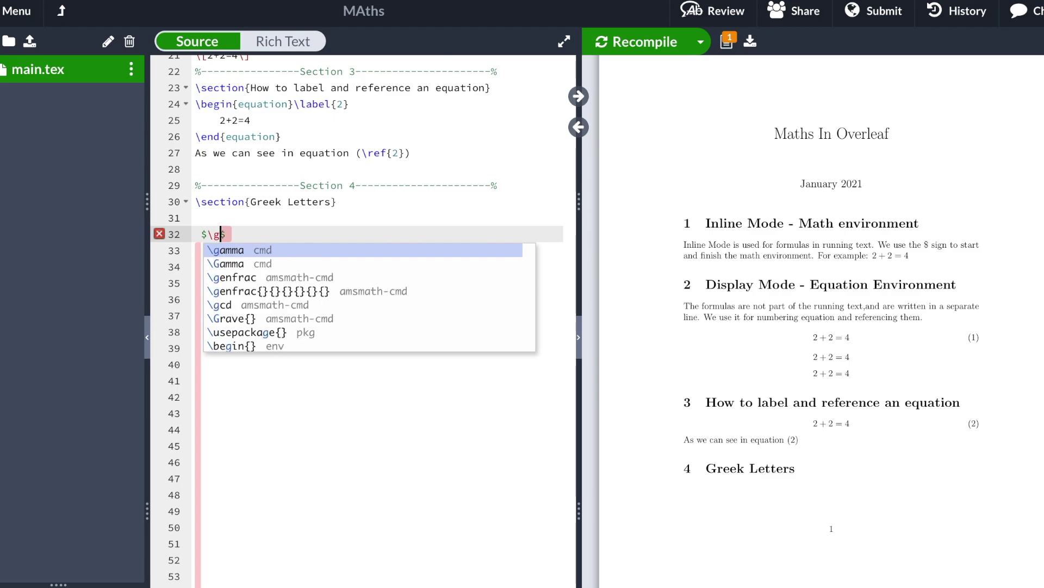
{"action": "left_click", "coordinate": [271, 234]}
{"action": "type", "text": ", "}
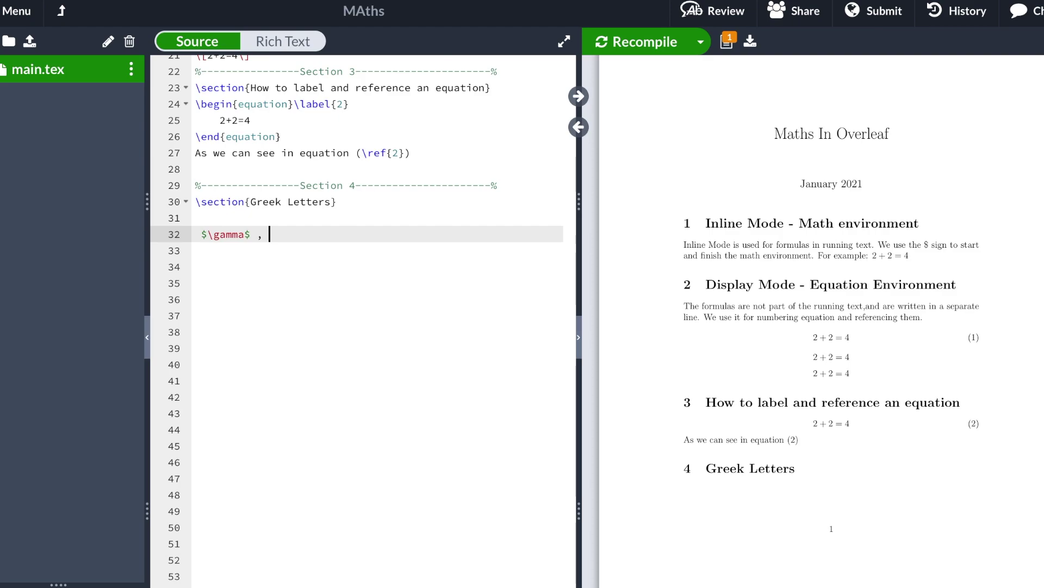
{"action": "type", "text": "$$"}
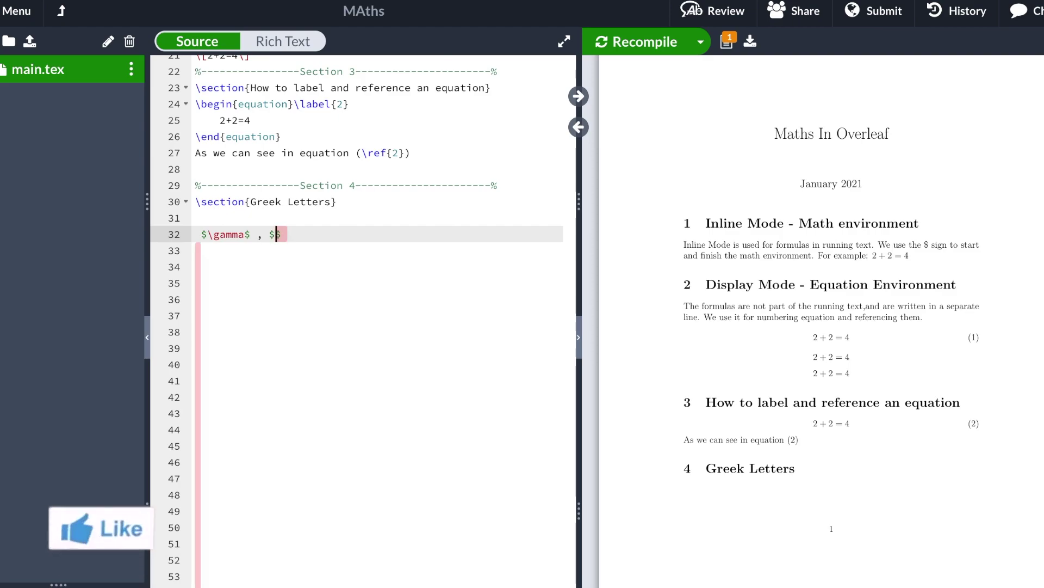
{"action": "type", "text": "\\"}
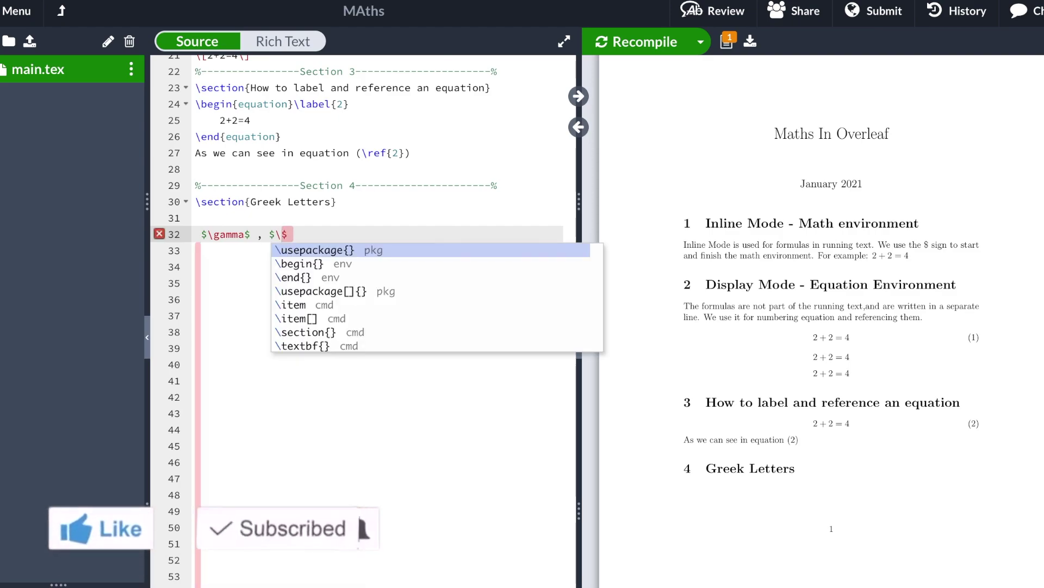
{"action": "type", "text": "theta"}
{"action": "left_click", "coordinate": [327, 233]}
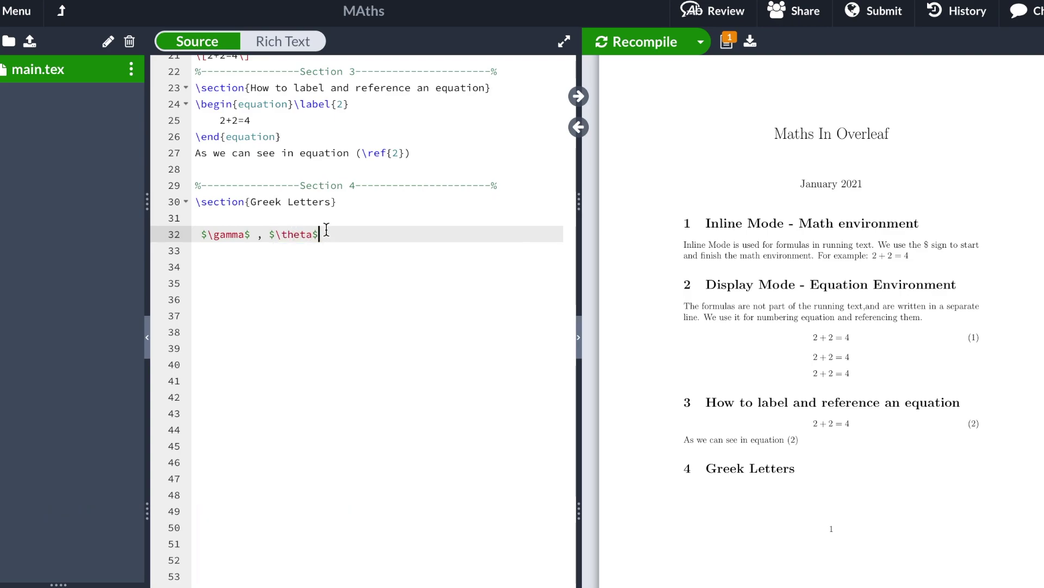
{"action": "type", "text": ","}
{"action": "type", "text": " $"}
{"action": "type", "text": "\\alph"}
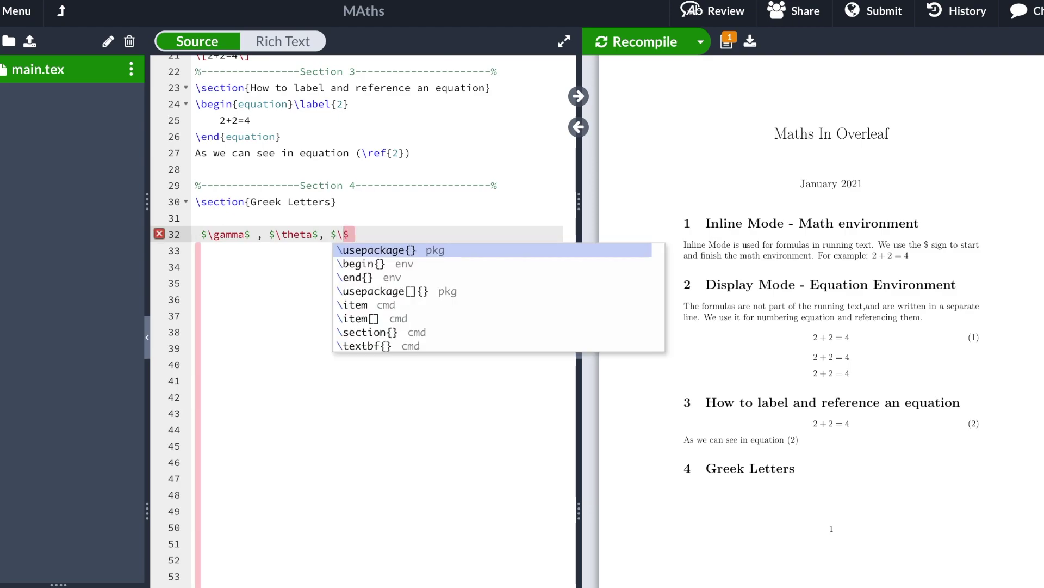
{"action": "type", "text": "a"}
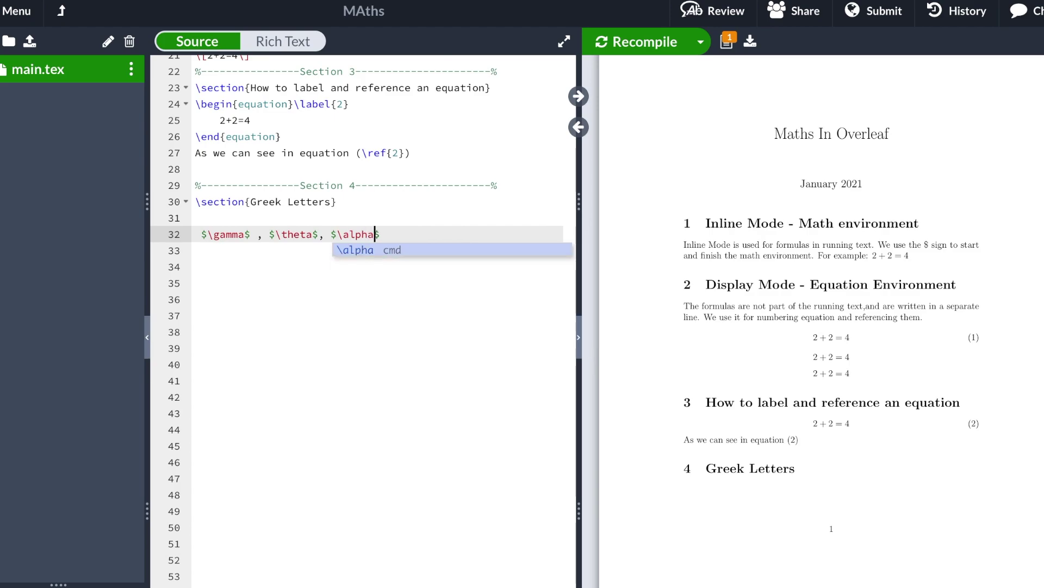
{"action": "left_click", "coordinate": [368, 267]}
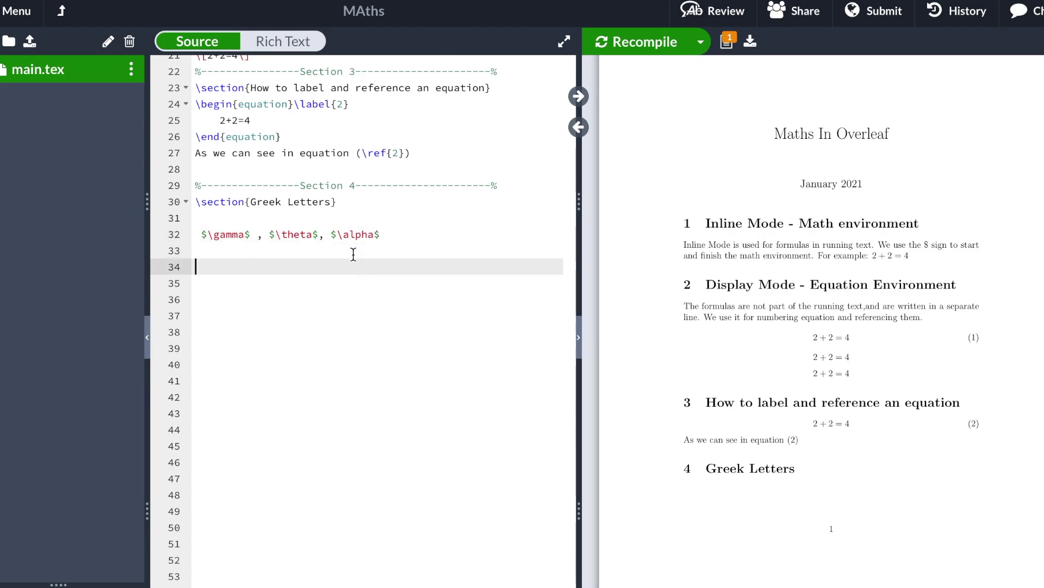
{"action": "left_click", "coordinate": [667, 46]}
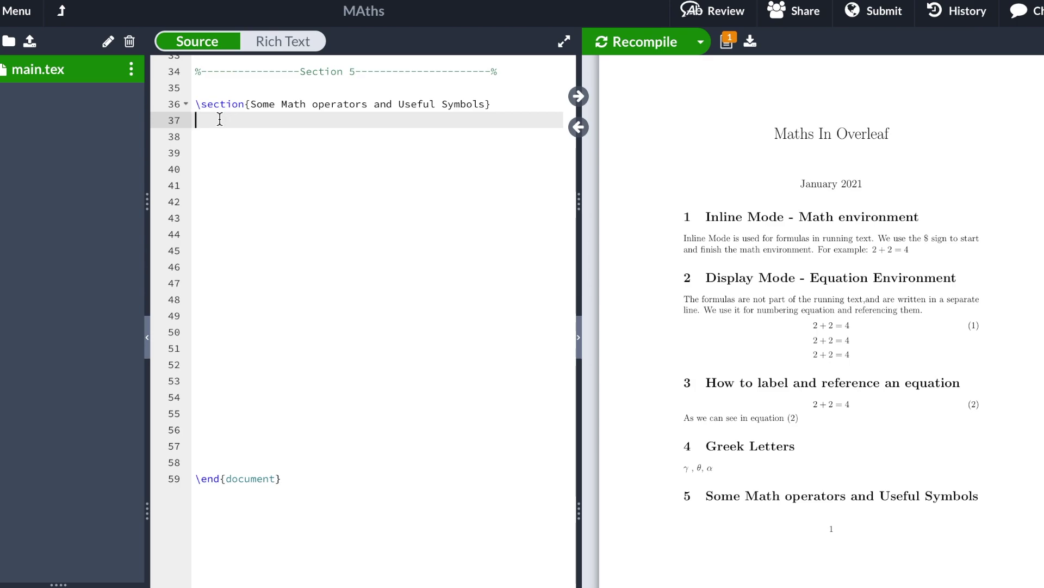
Add the displayed fraction $$\frac{a}{b}$$, recompile, and view it on page 2
{"action": "type", "text": "$$"}
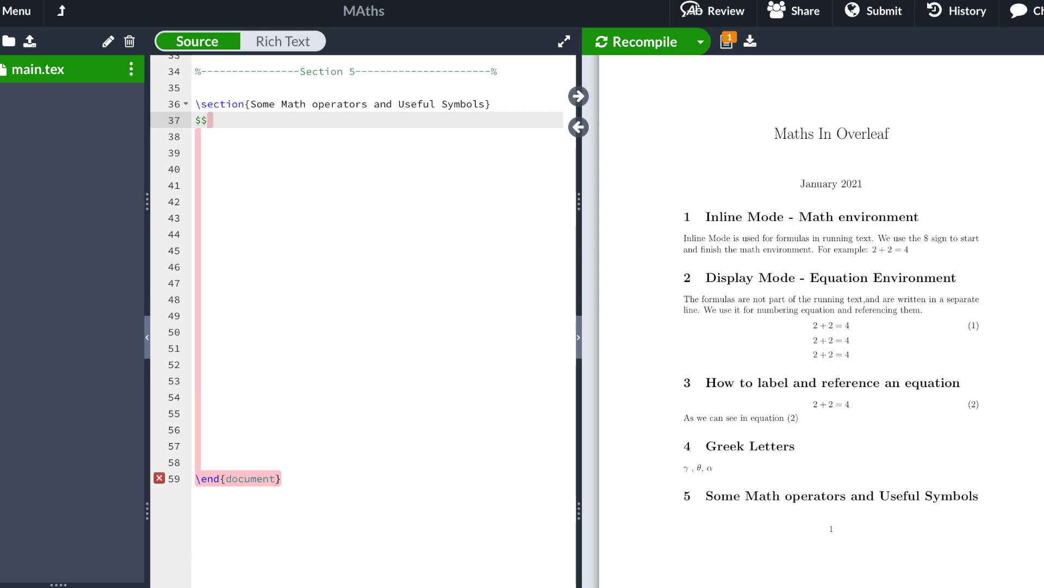
{"action": "type", "text": "\\frac"}
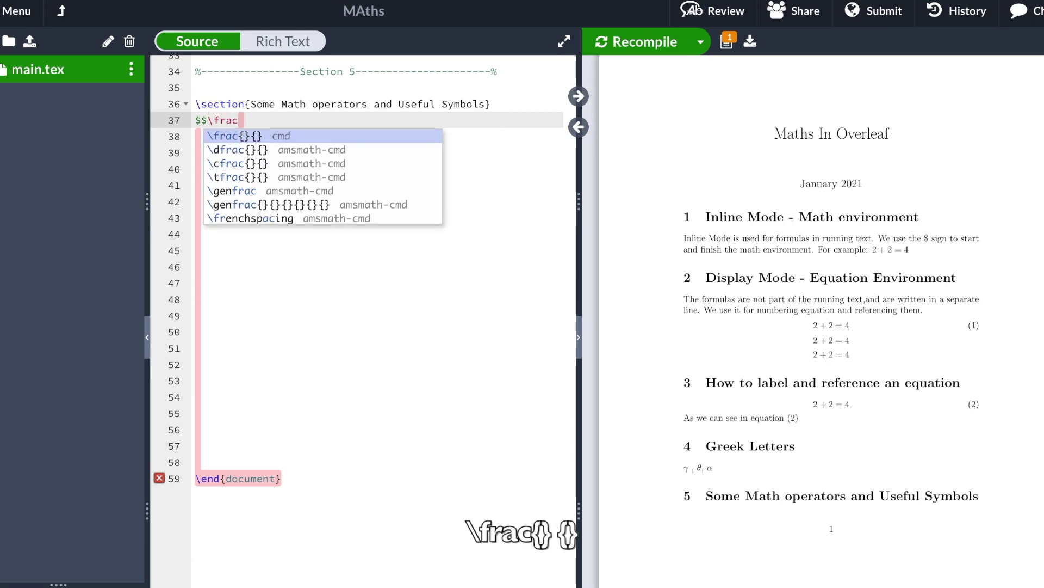
{"action": "key", "text": "Return"}
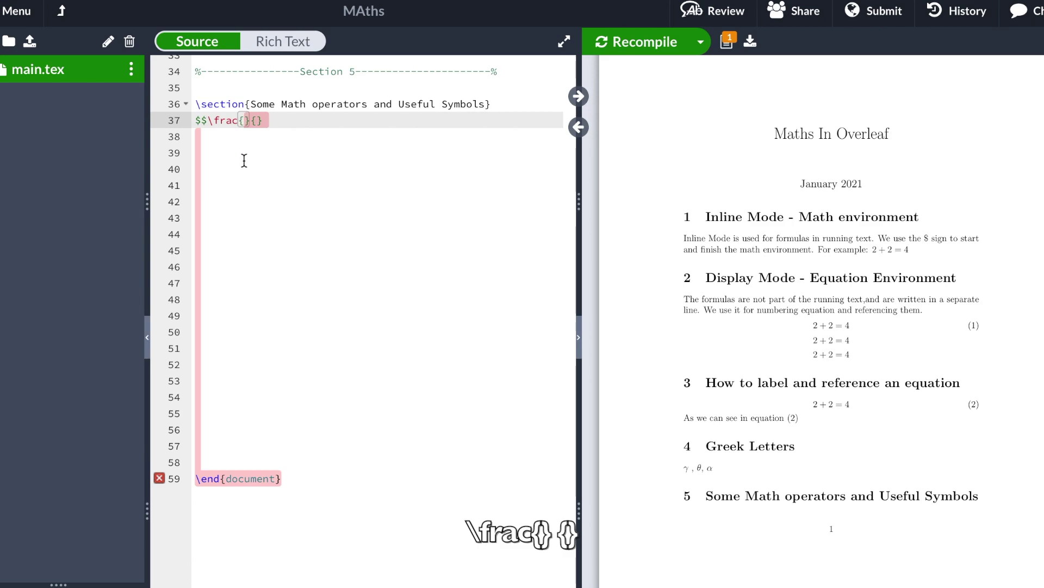
{"action": "type", "text": "a"}
{"action": "left_click", "coordinate": [263, 120]}
{"action": "type", "text": "b"}
{"action": "key", "text": "Right"}
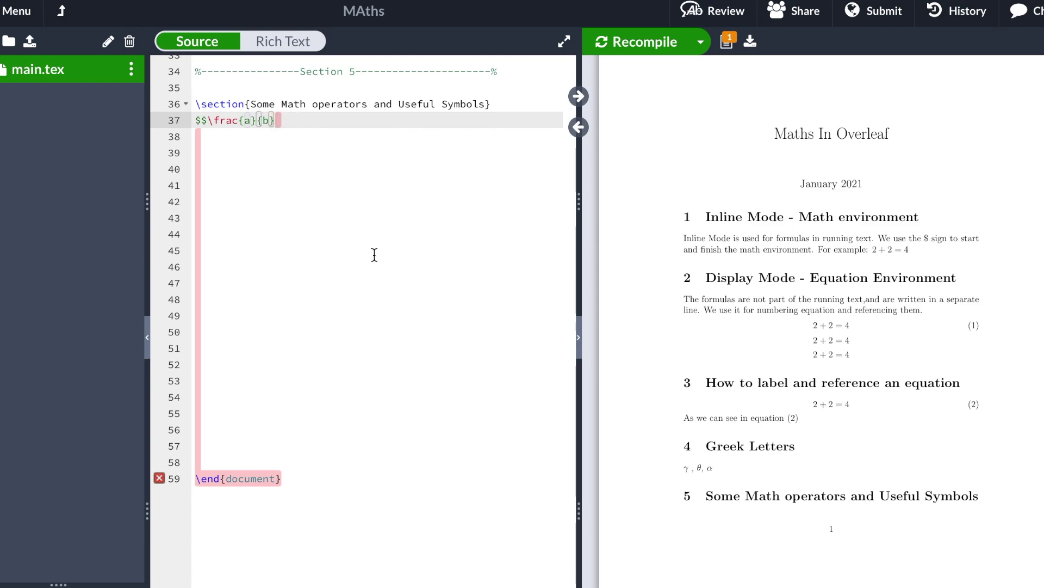
{"action": "type", "text": "$$"}
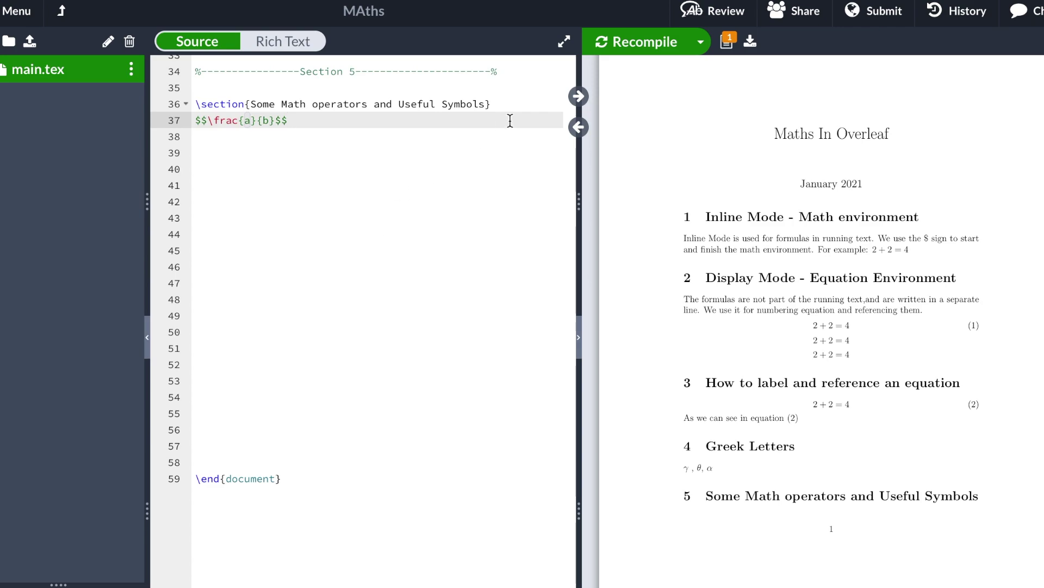
{"action": "left_click", "coordinate": [645, 43]}
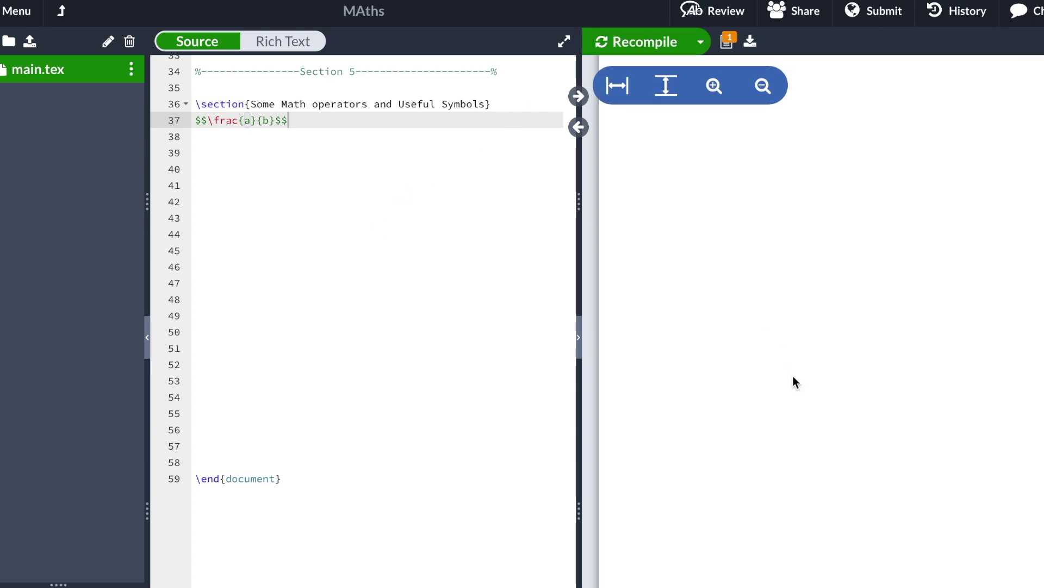
{"action": "scroll", "coordinate": [793, 376], "scroll_direction": "down", "scroll_amount": 10}
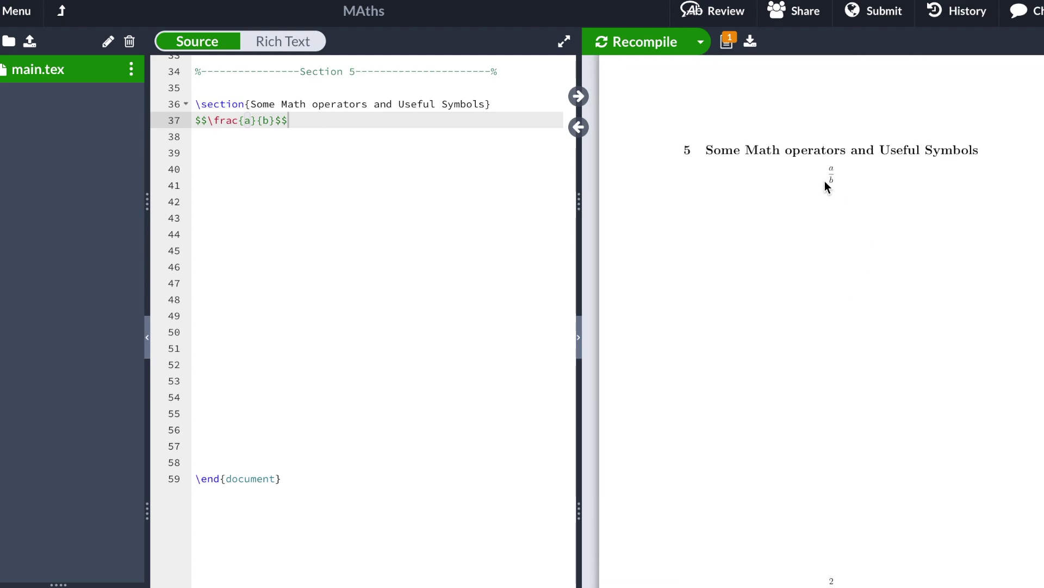
{"action": "key", "text": "Down"}
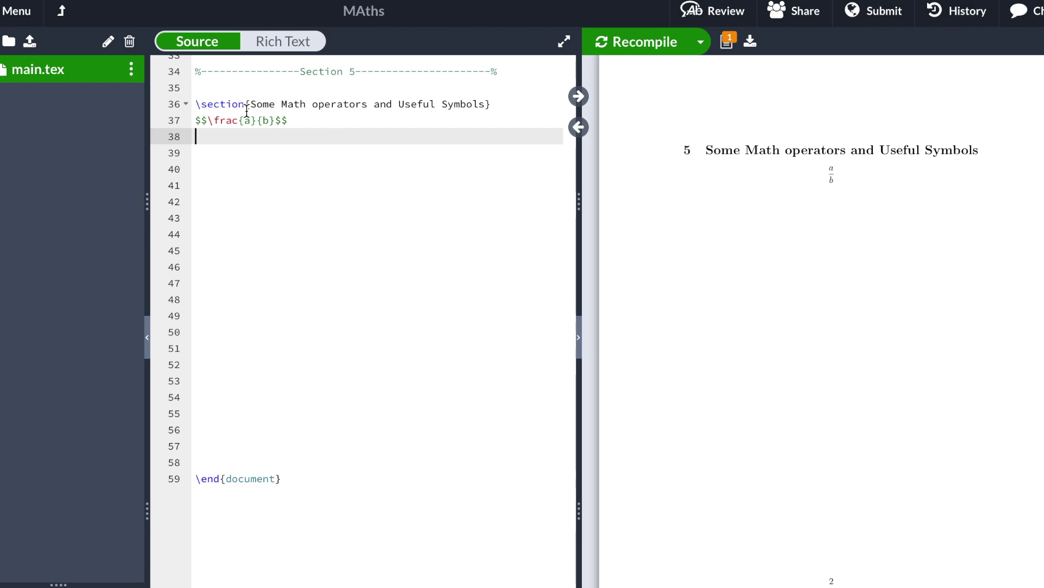
Write $$a_x$$, then extend the subscript to a_{x+2} and recompile
{"action": "type", "text": "$$"}
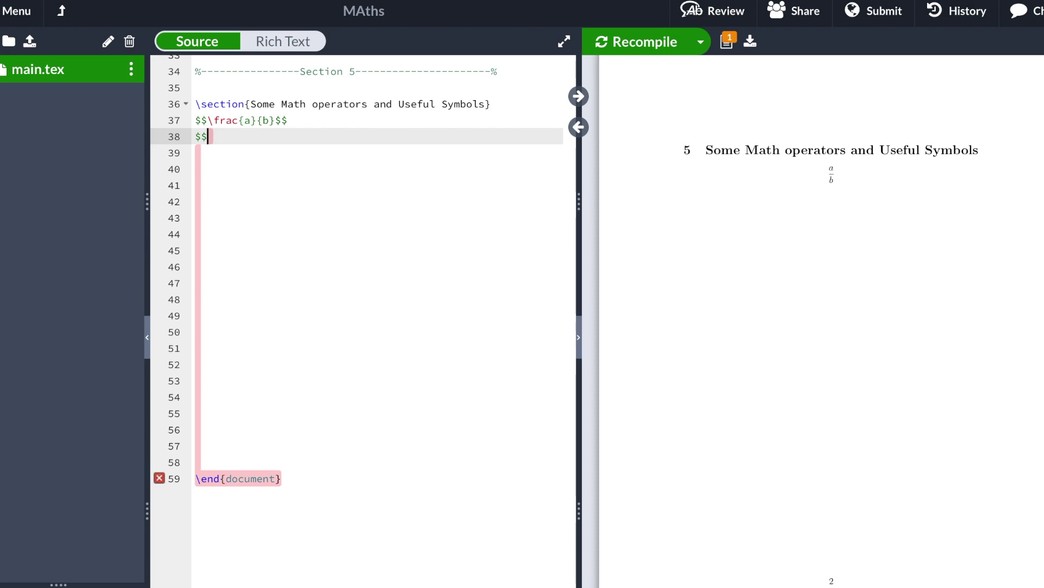
{"action": "type", "text": "a_x$$"}
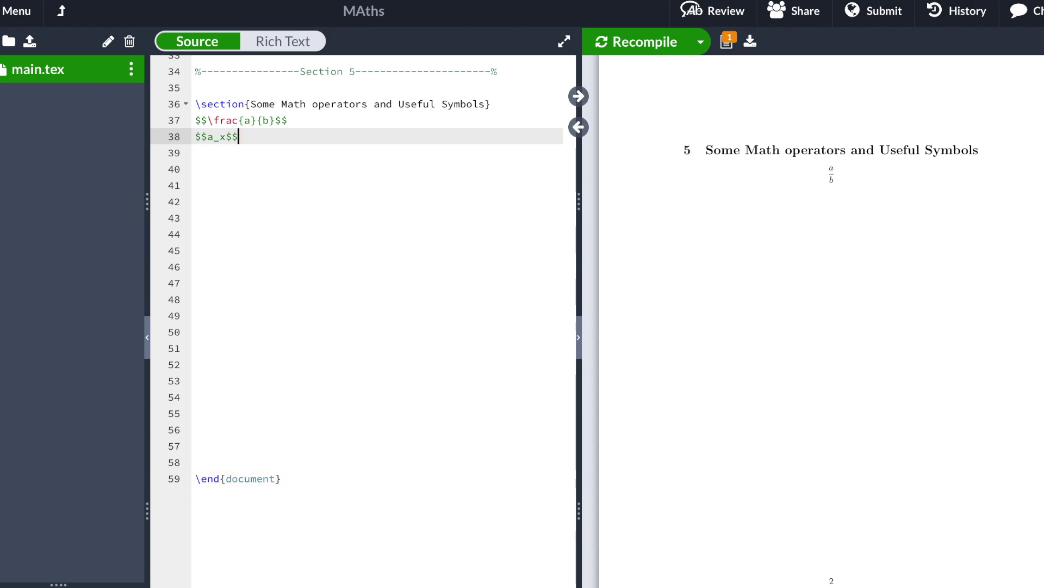
{"action": "left_click", "coordinate": [654, 48]}
{"action": "left_click", "coordinate": [221, 139]}
{"action": "key", "text": "Right"}
{"action": "type", "text": "+2"}
{"action": "key", "text": "Left"}
{"action": "key", "text": "Left"}
{"action": "key", "text": "Left"}
{"action": "type", "text": "{"}
{"action": "left_click", "coordinate": [247, 136]}
{"action": "type", "text": "}"}
{"action": "left_click", "coordinate": [617, 45]}
Remove the braces to compare the ungrouped a_x+2, then restore $$a_{x+2}$$
{"action": "key", "text": "BackSpace"}
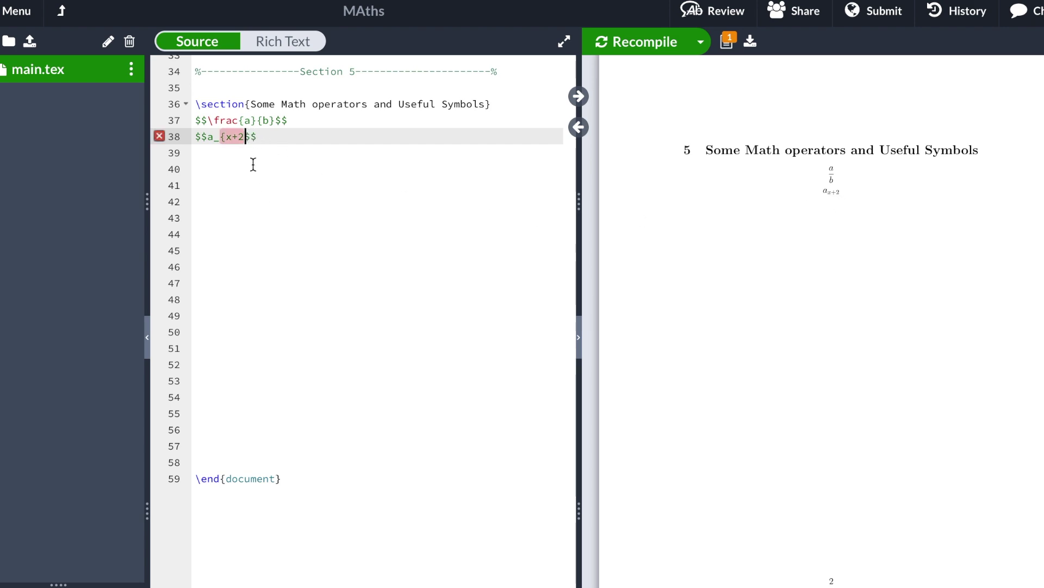
{"action": "left_click", "coordinate": [224, 140]}
{"action": "key", "text": "BackSpace"}
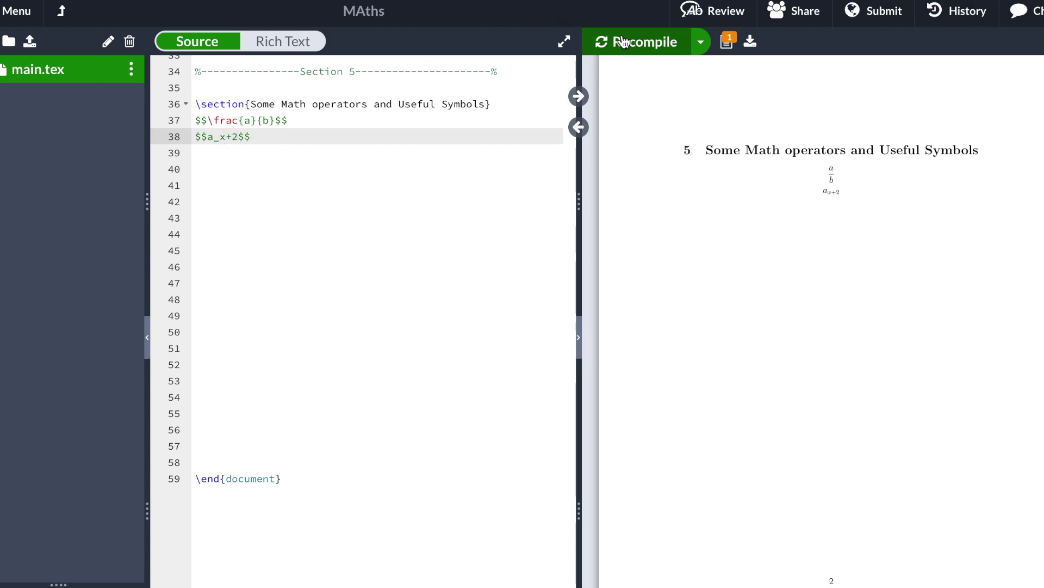
{"action": "left_click", "coordinate": [621, 41]}
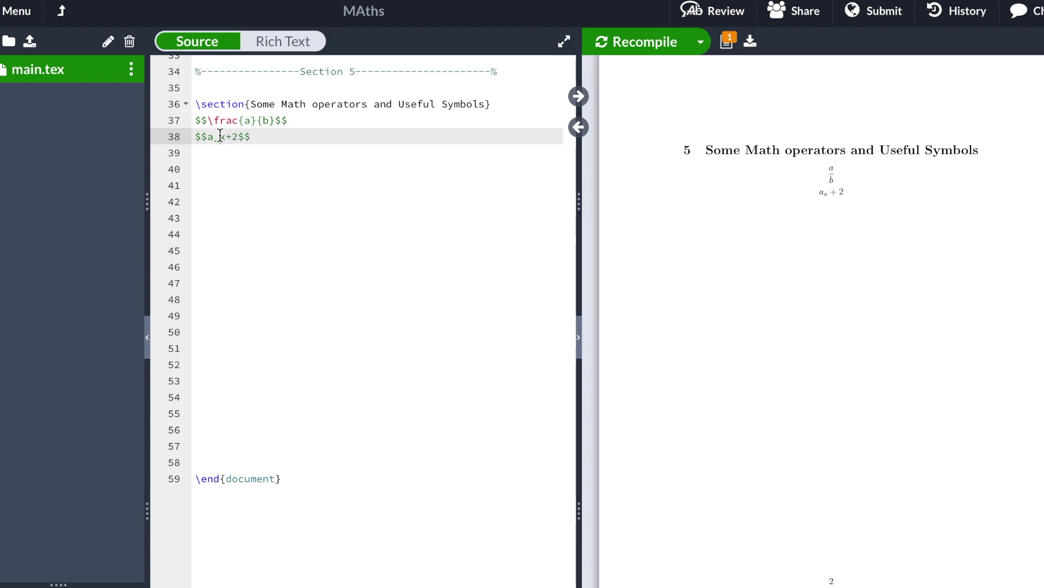
{"action": "type", "text": "{"}
{"action": "key", "text": "Right"}
{"action": "key", "text": "Right"}
{"action": "key", "text": "Right"}
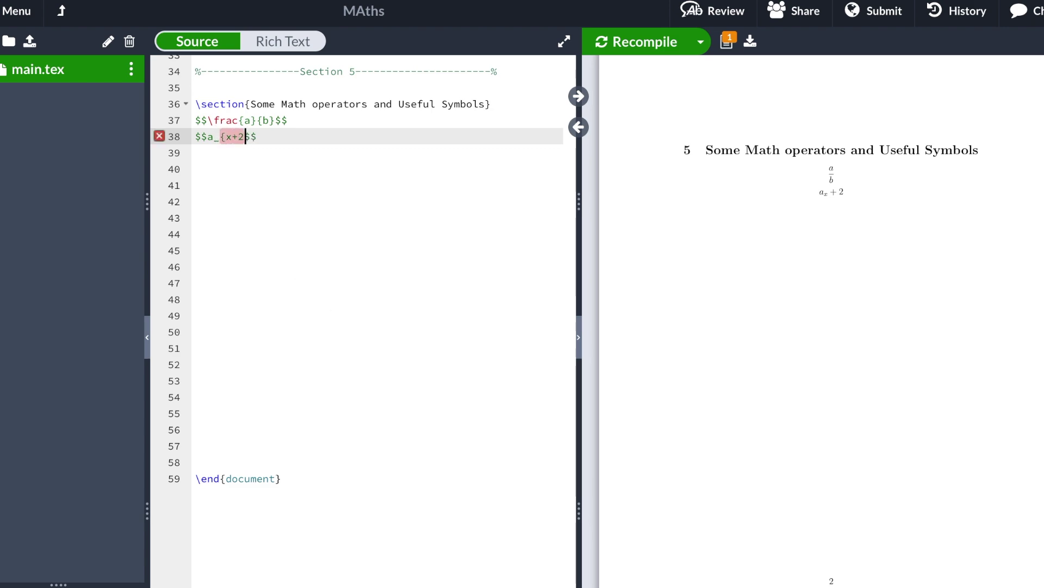
{"action": "type", "text": "}"}
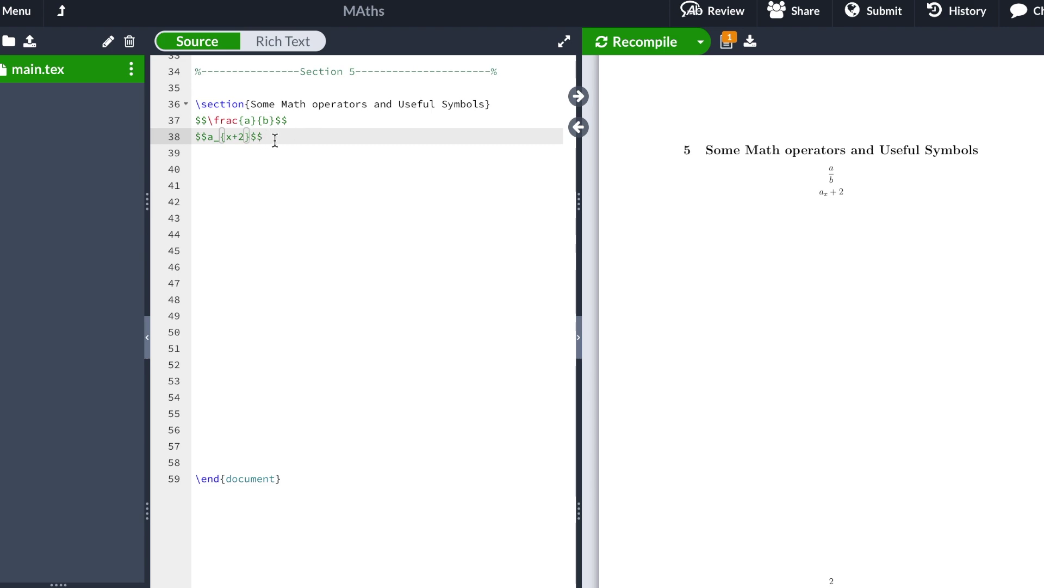
{"action": "key", "text": "Down"}
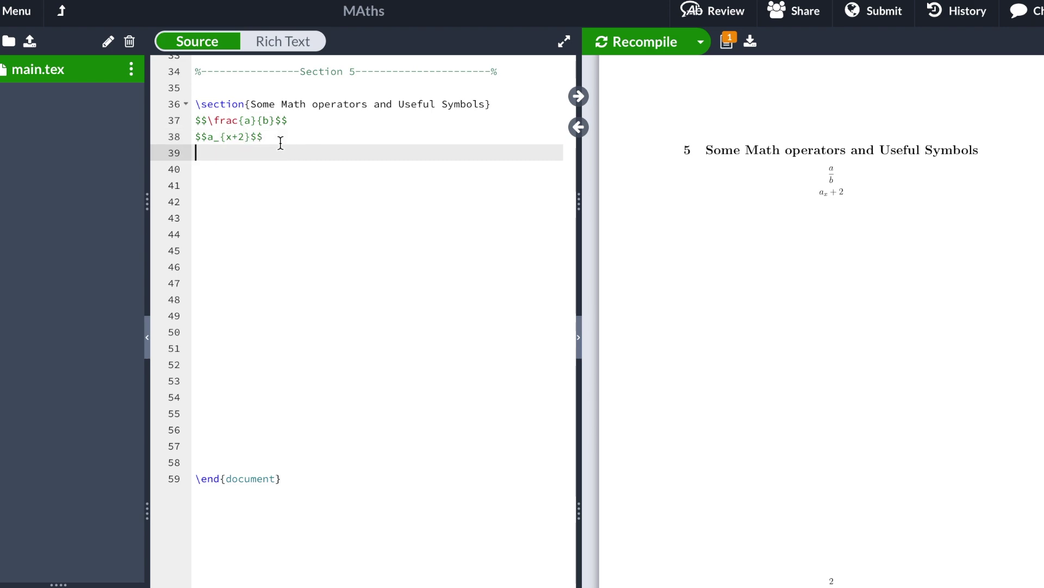
Add the superscript display $$a^{x}$$ on line 39 and recompile the preview
{"action": "type", "text": "$$"}
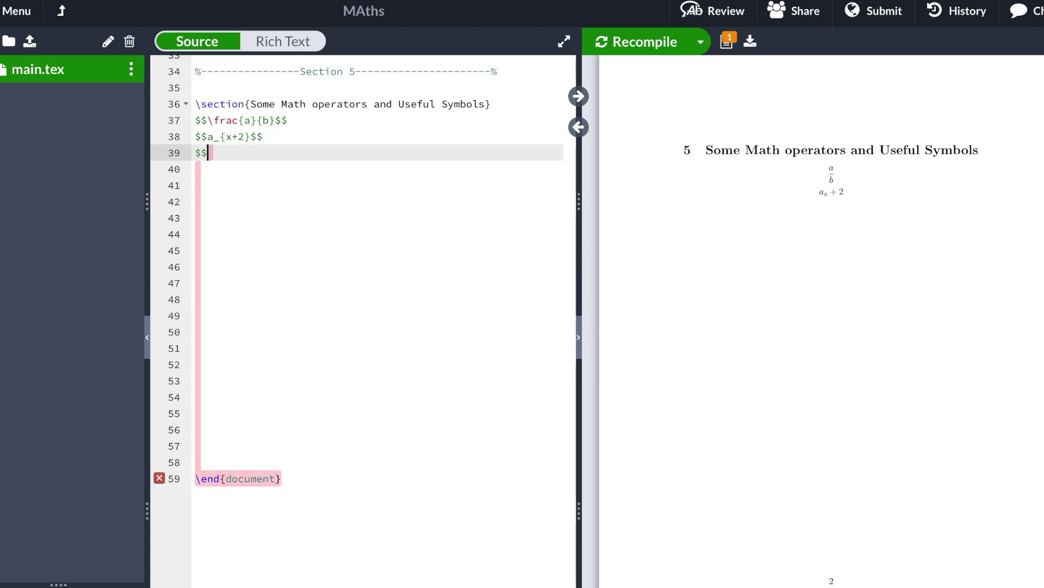
{"action": "type", "text": "a^{x}$$"}
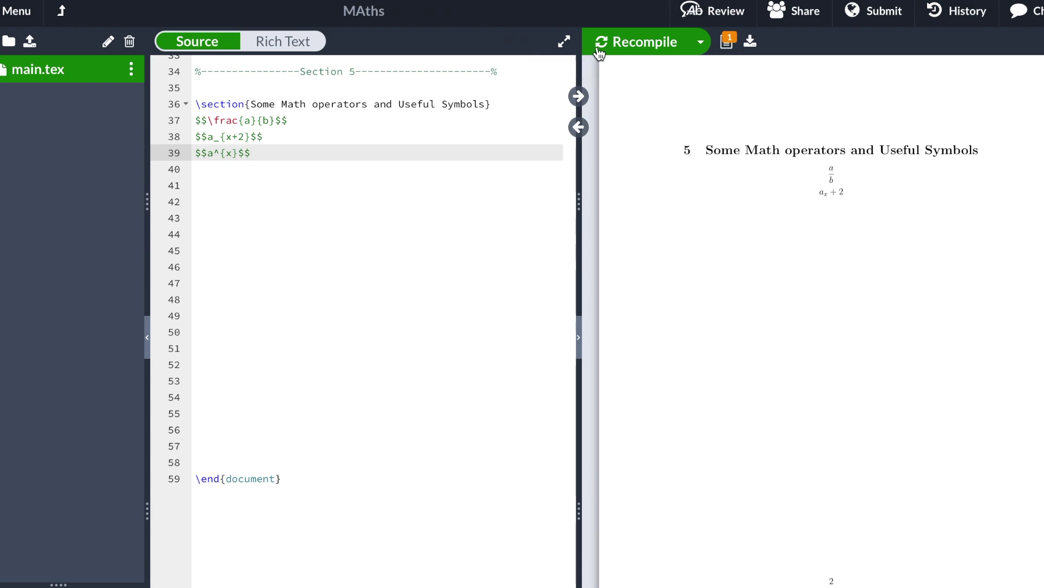
{"action": "left_click", "coordinate": [647, 43]}
{"action": "left_click", "coordinate": [205, 172]}
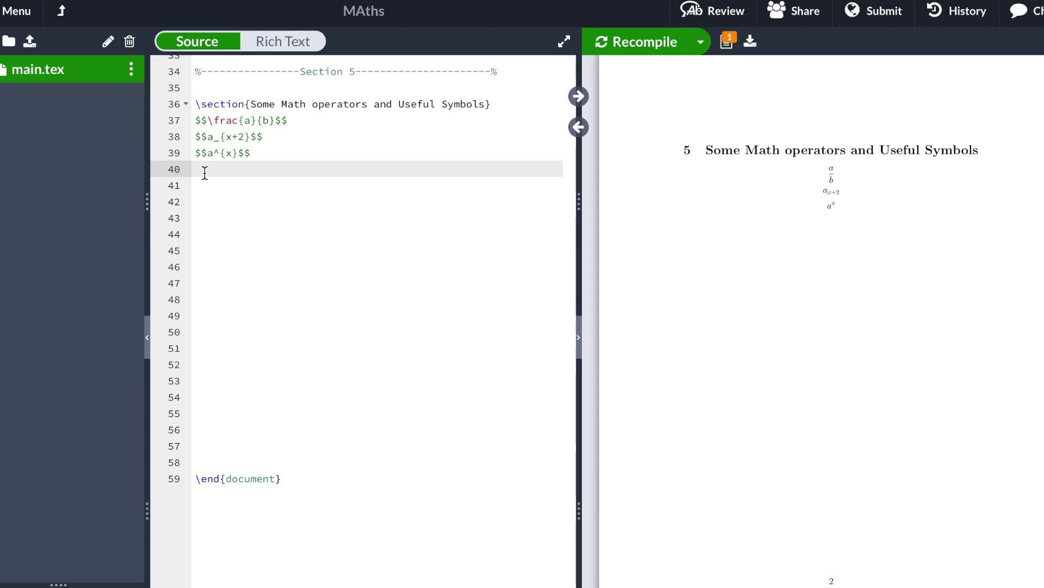
Add the display integral $$\int_{0}^{n}$$ on line 40 and recompile the PDF
{"action": "type", "text": "$$"}
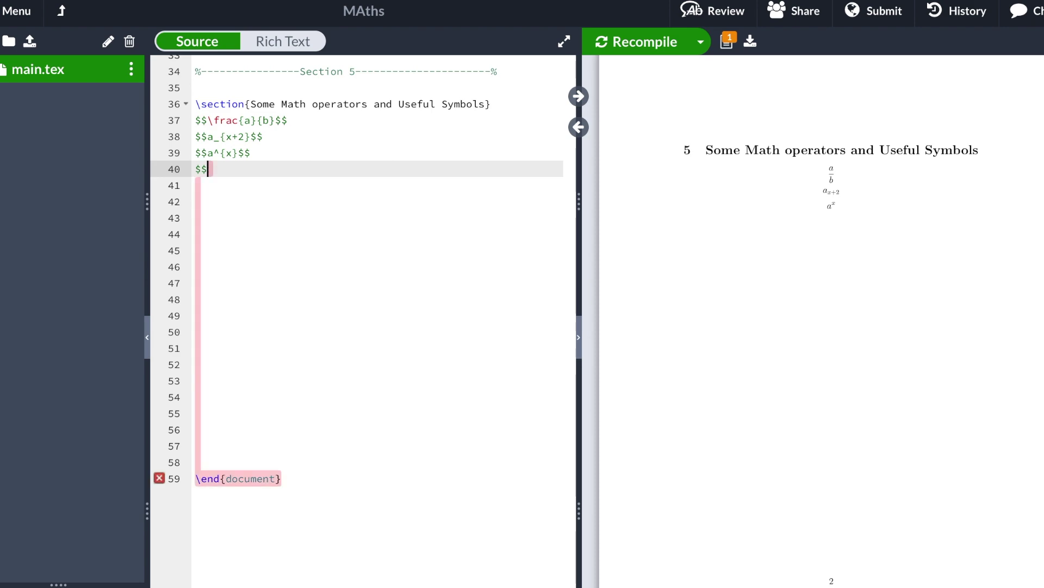
{"action": "type", "text": "\\int"}
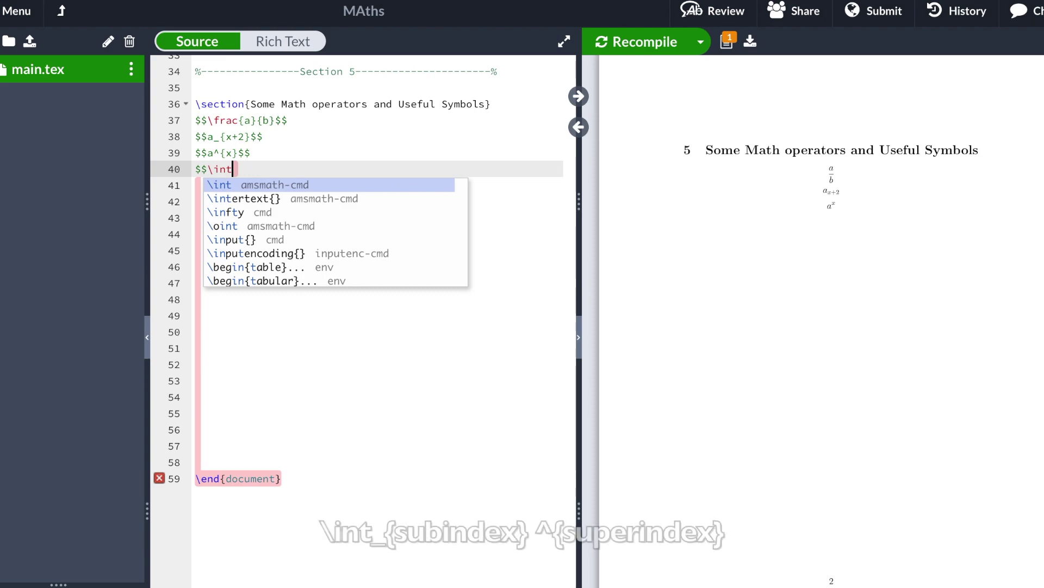
{"action": "type", "text": "_{"}
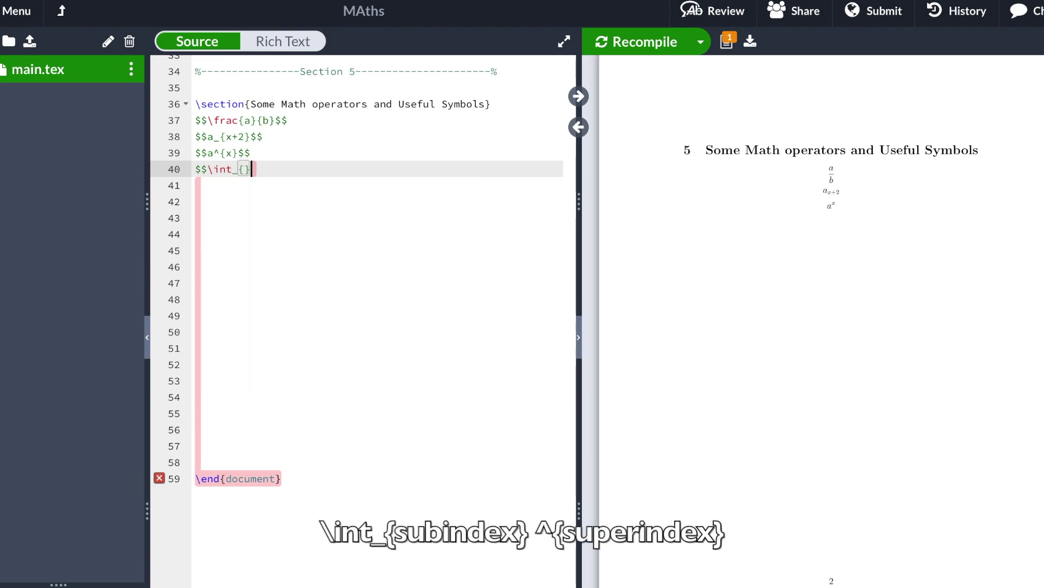
{"action": "type", "text": "0"}
{"action": "key", "text": "Right"}
{"action": "type", "text": "^{"}
{"action": "left_click", "coordinate": [269, 169]}
{"action": "type", "text": "n}"}
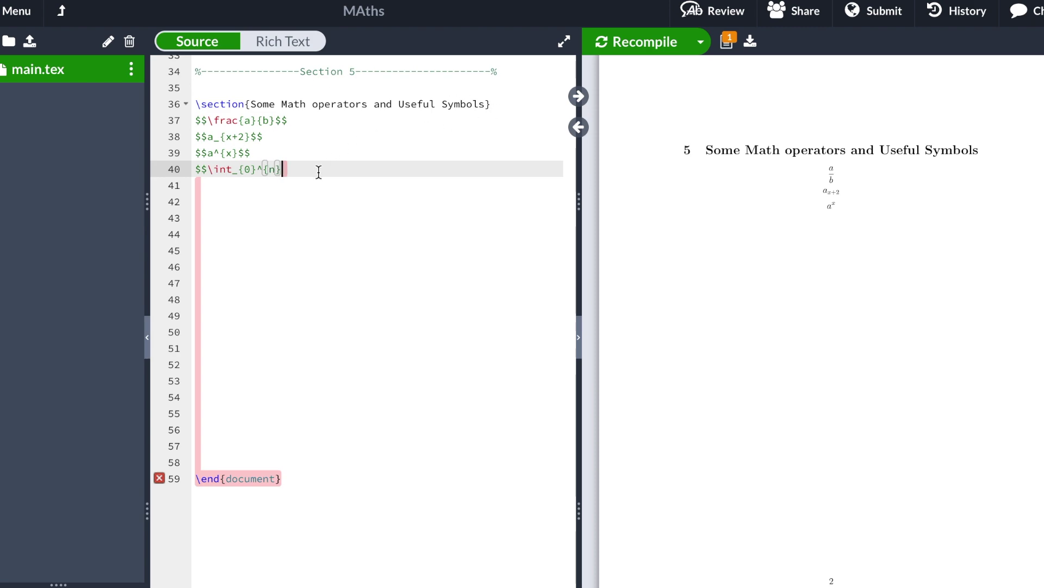
{"action": "type", "text": "$$"}
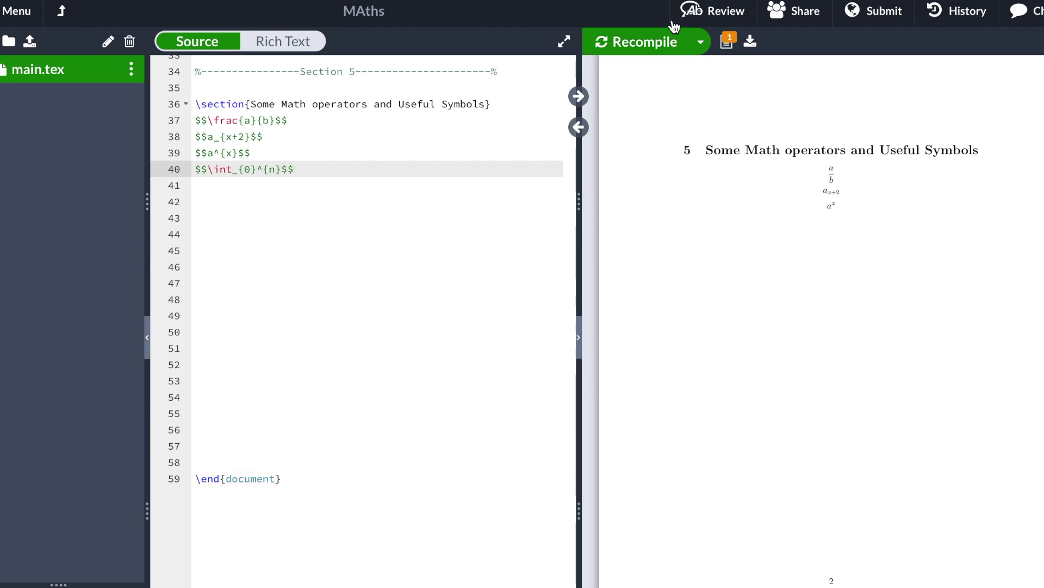
{"action": "left_click", "coordinate": [636, 51]}
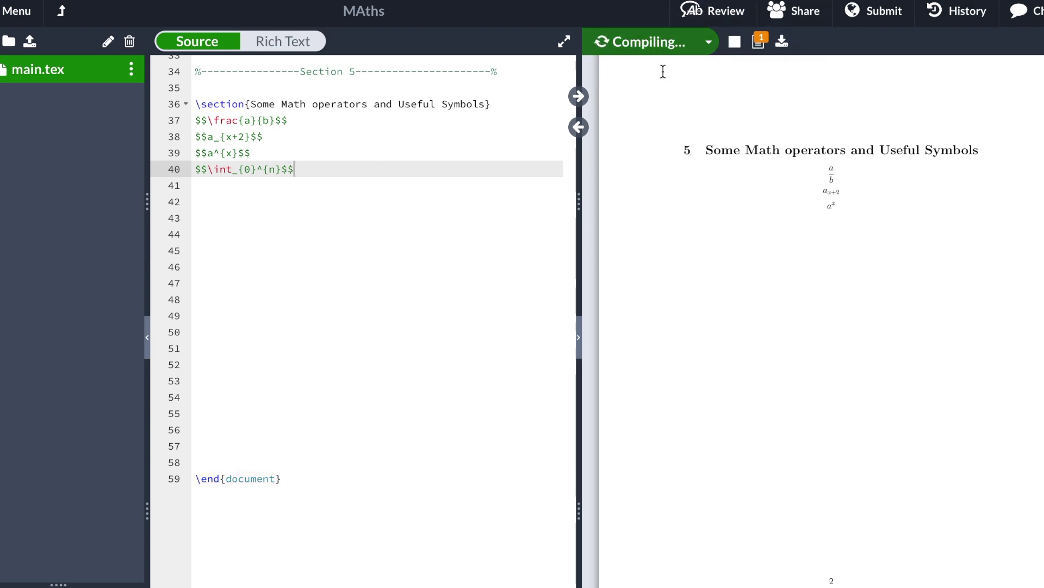
{"action": "mouse_move", "coordinate": [728, 87]}
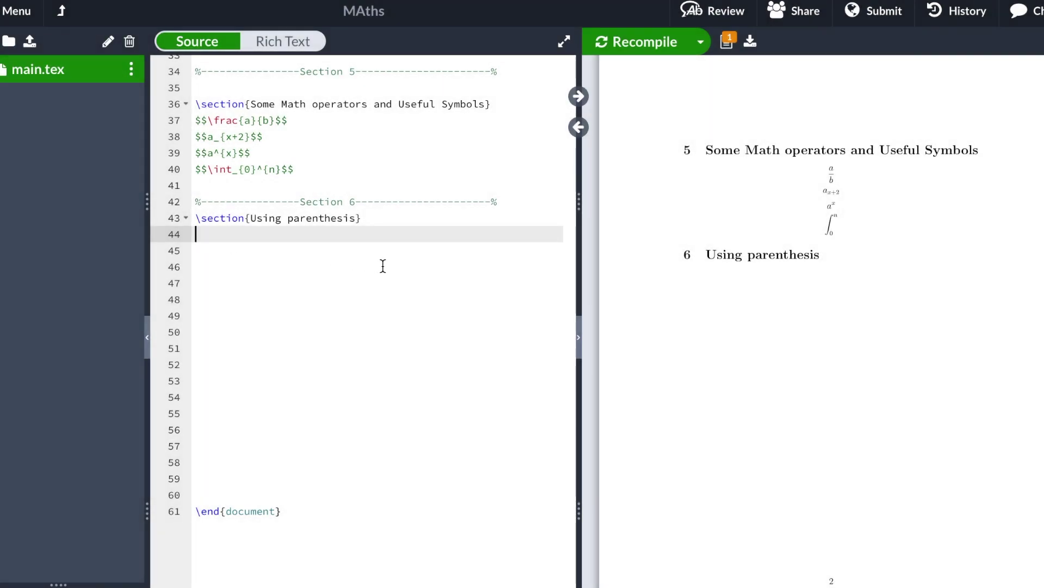
Write $$(\frac{a}{b})$$ on line 44 and recompile to show a over b in parentheses
{"action": "type", "text": "$$$$"}
{"action": "type", "text": "("}
{"action": "type", "text": "\\frac$$"}
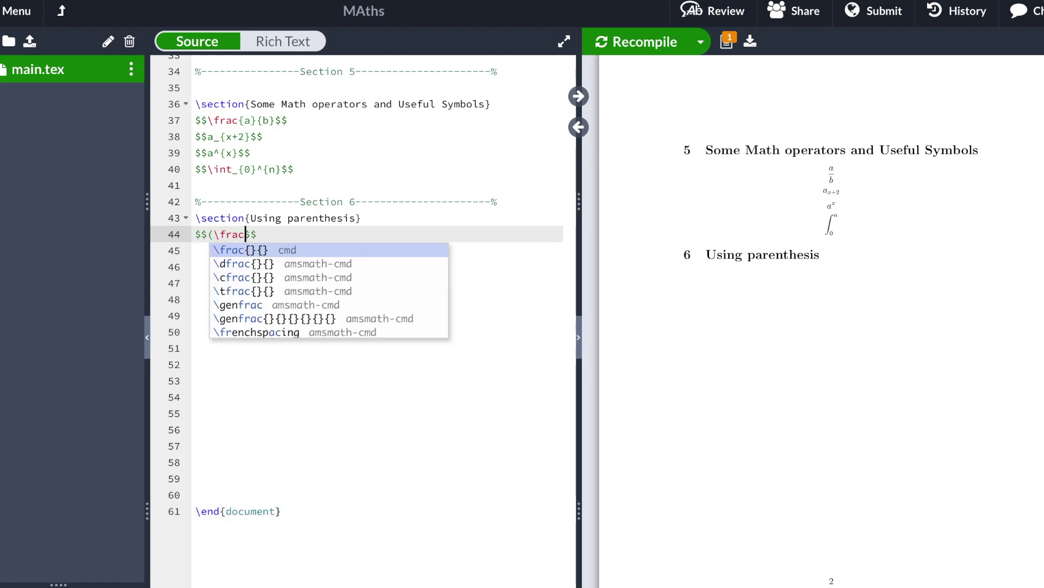
{"action": "key", "text": "Return"}
{"action": "type", "text": "ac{a}{"}
{"action": "key", "text": "Tab"}
{"action": "type", "text": "b"}
{"action": "key", "text": "Tab"}
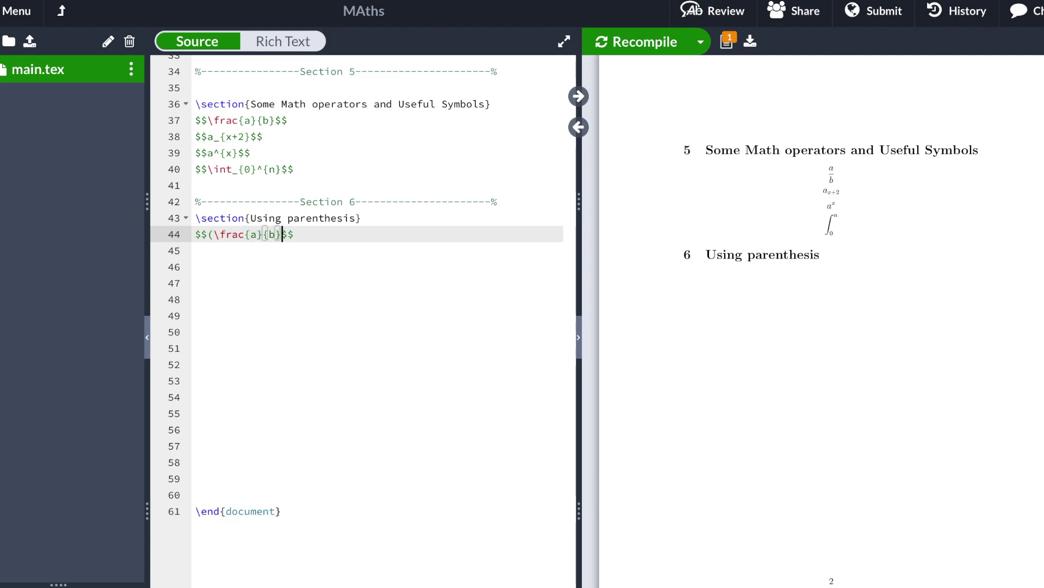
{"action": "type", "text": ")"}
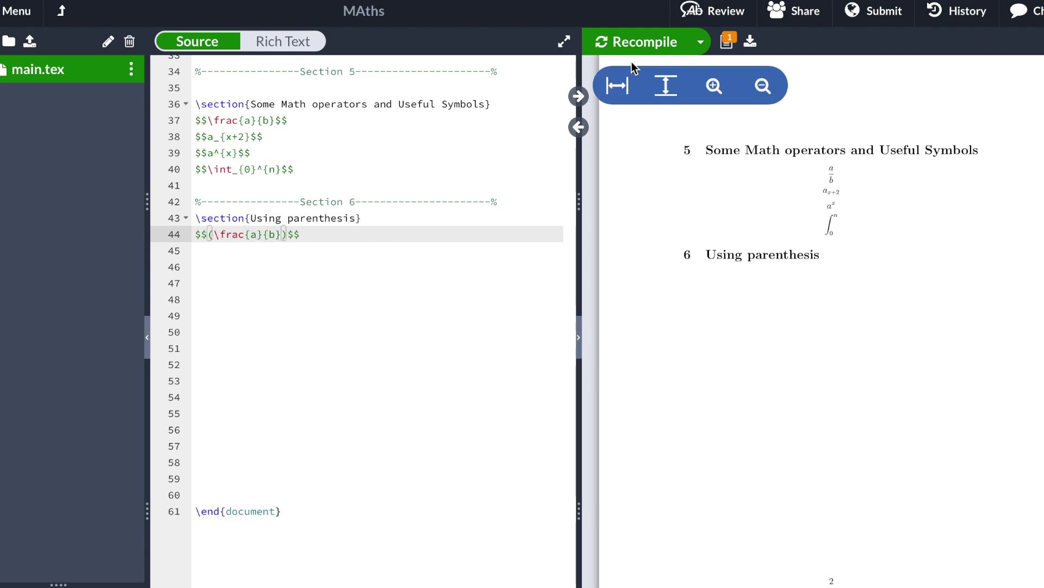
{"action": "left_click", "coordinate": [659, 43]}
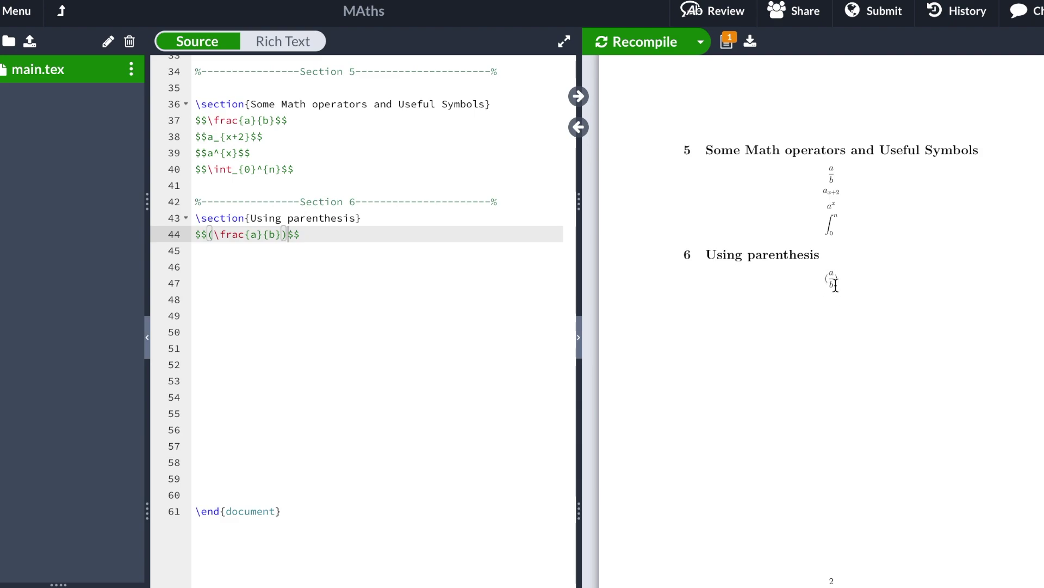
Change line 44 to $$\left(\frac{a}{b}\right)$$ and recompile so the parentheses scale to the fraction
{"action": "left_click", "coordinate": [315, 235]}
{"action": "key", "text": "Home"}
{"action": "key", "text": "Right"}
{"action": "key", "text": "Right"}
{"action": "type", "text": "\\lef"}
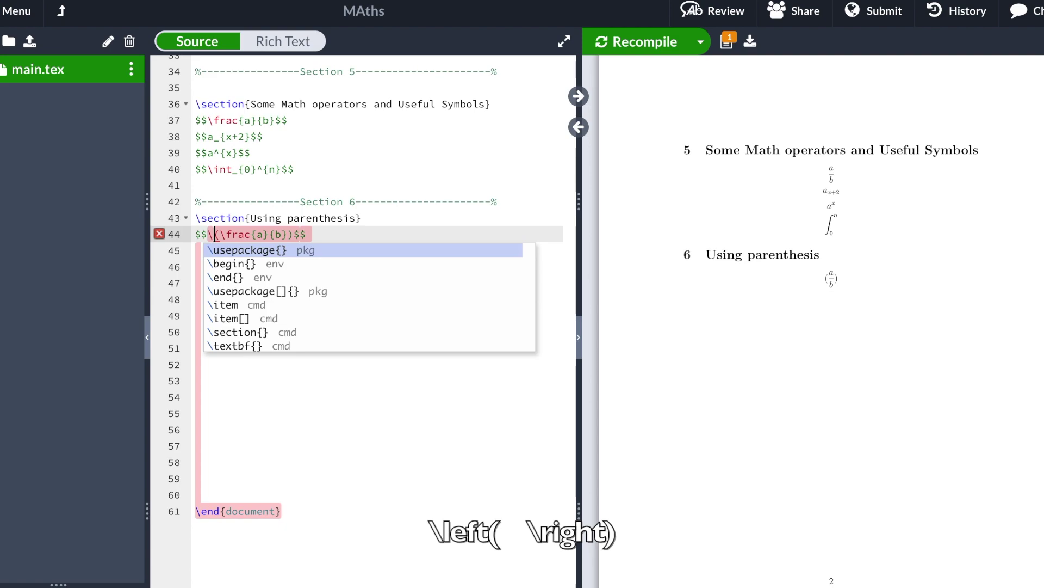
{"action": "type", "text": "t"}
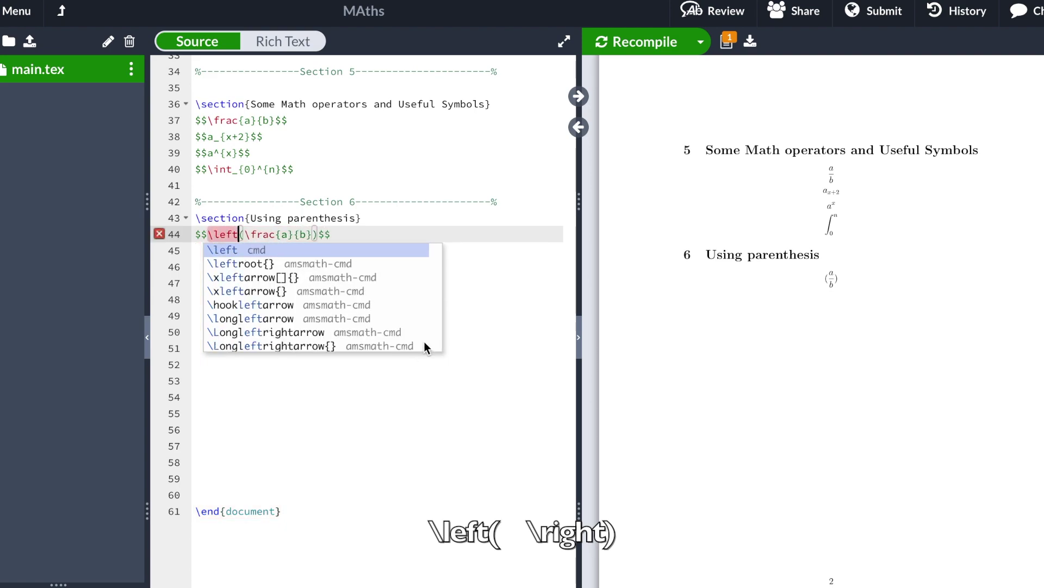
{"action": "left_click", "coordinate": [459, 217]}
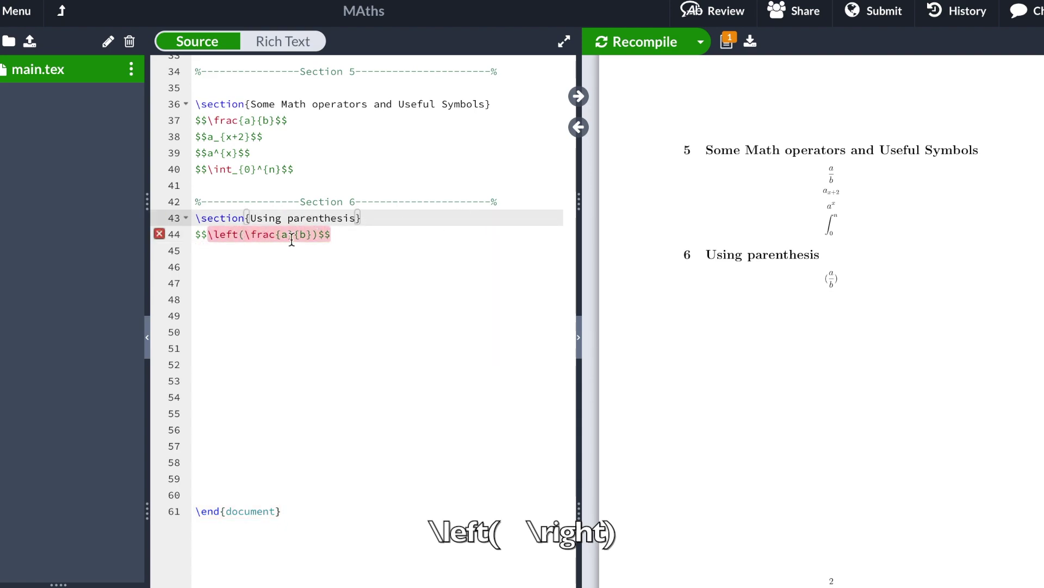
{"action": "left_click", "coordinate": [315, 235]}
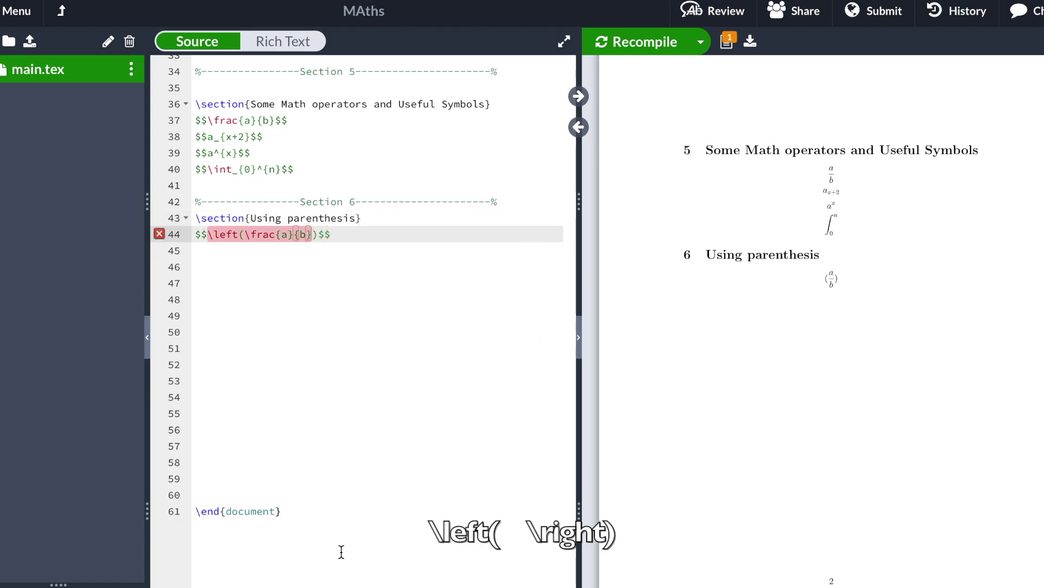
{"action": "type", "text": "igh"}
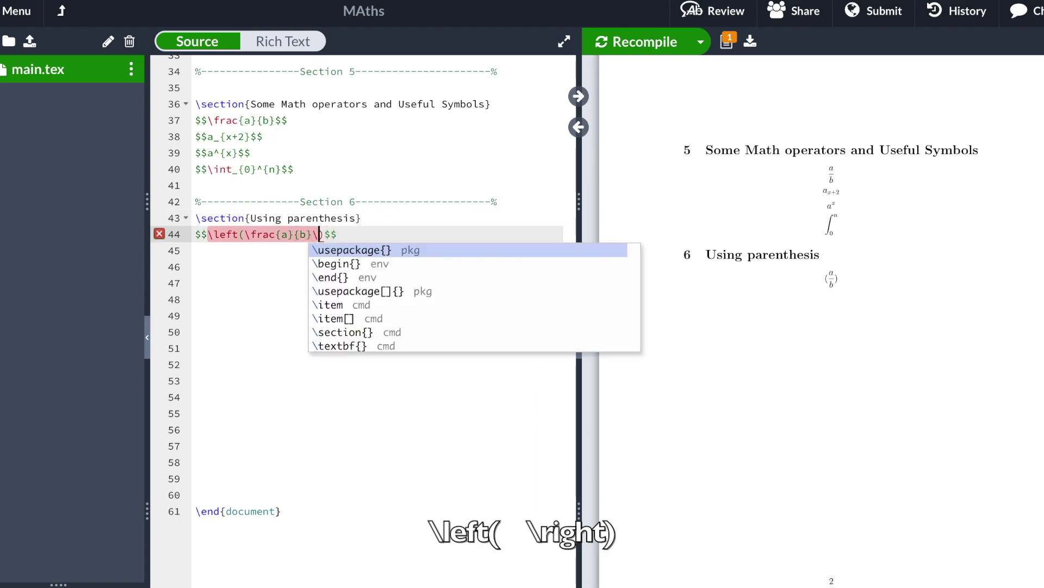
{"action": "type", "text": "t"}
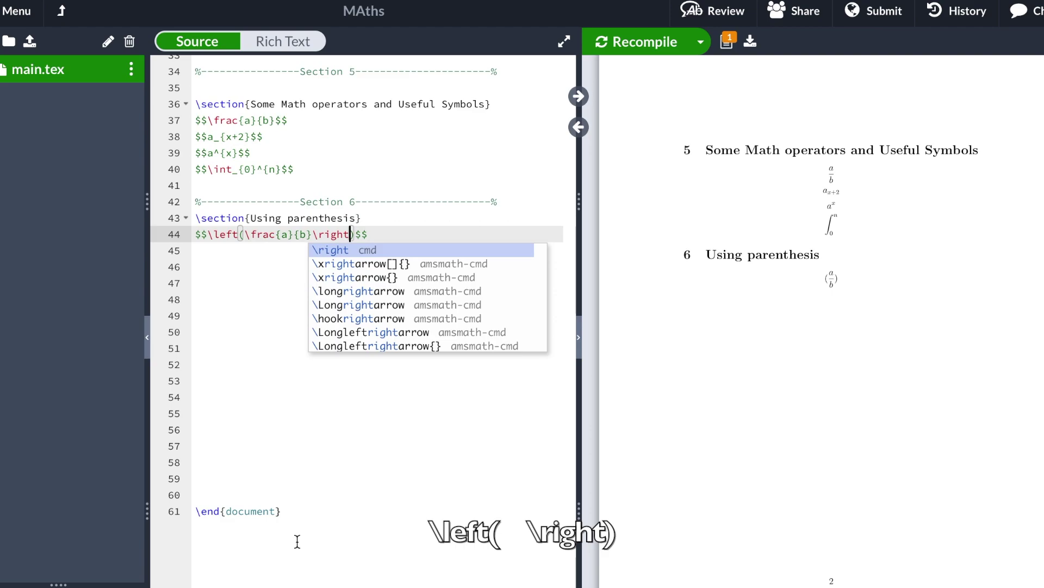
{"action": "left_click", "coordinate": [207, 471]}
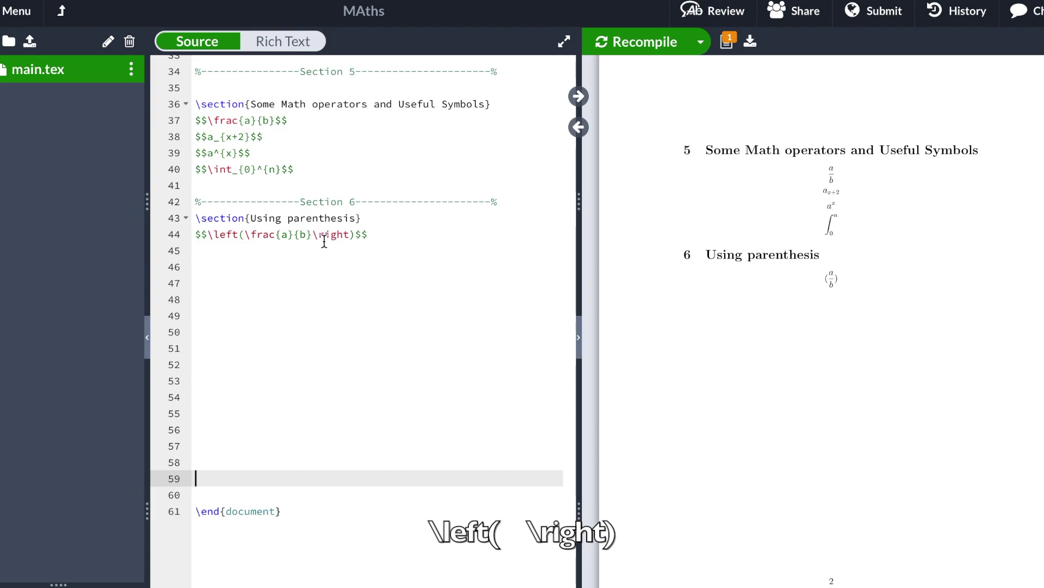
{"action": "left_click", "coordinate": [622, 52]}
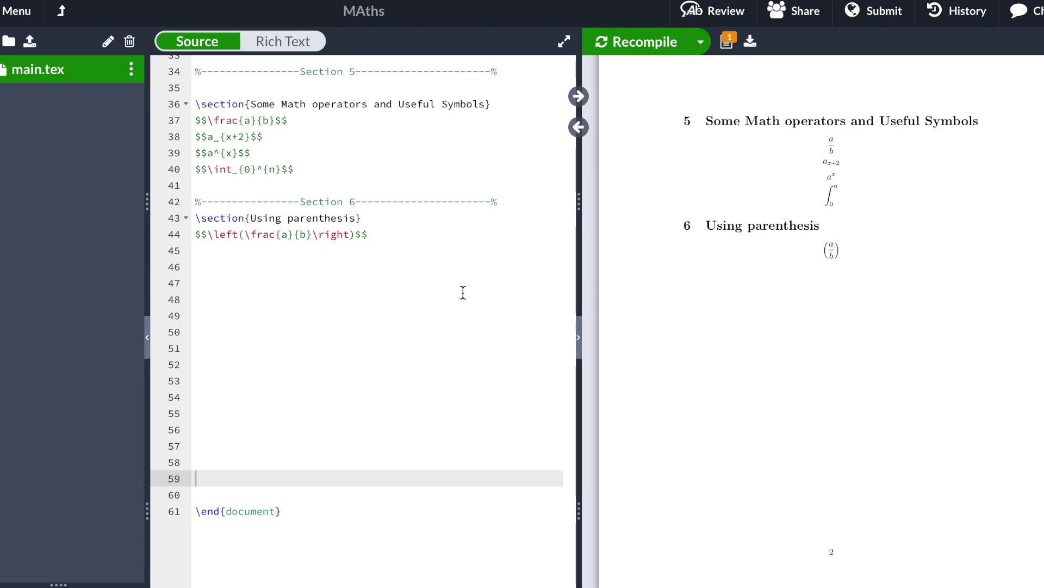
{"action": "scroll", "coordinate": [451, 224], "scroll_direction": "up", "scroll_amount": 10}
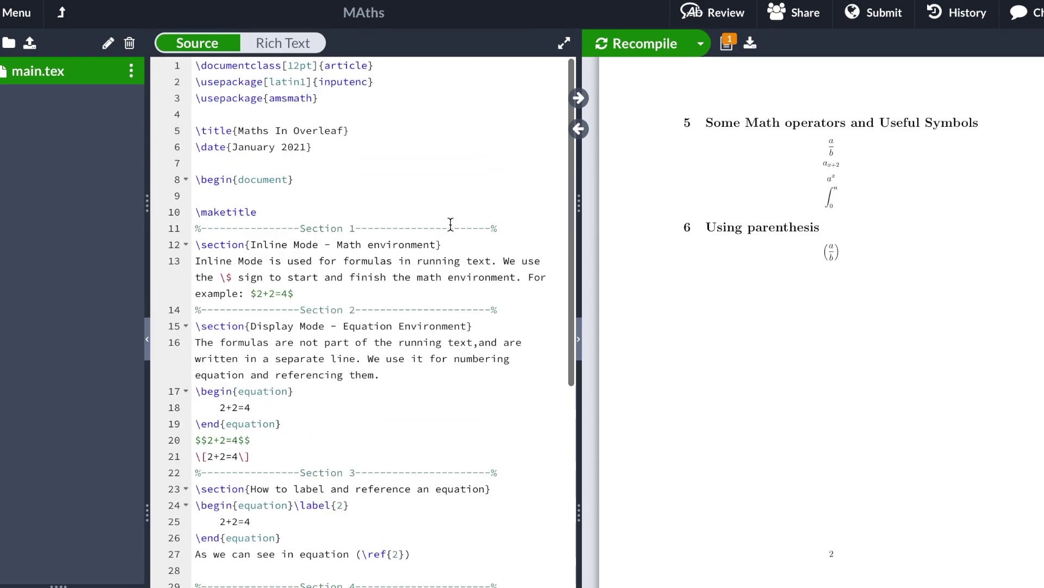